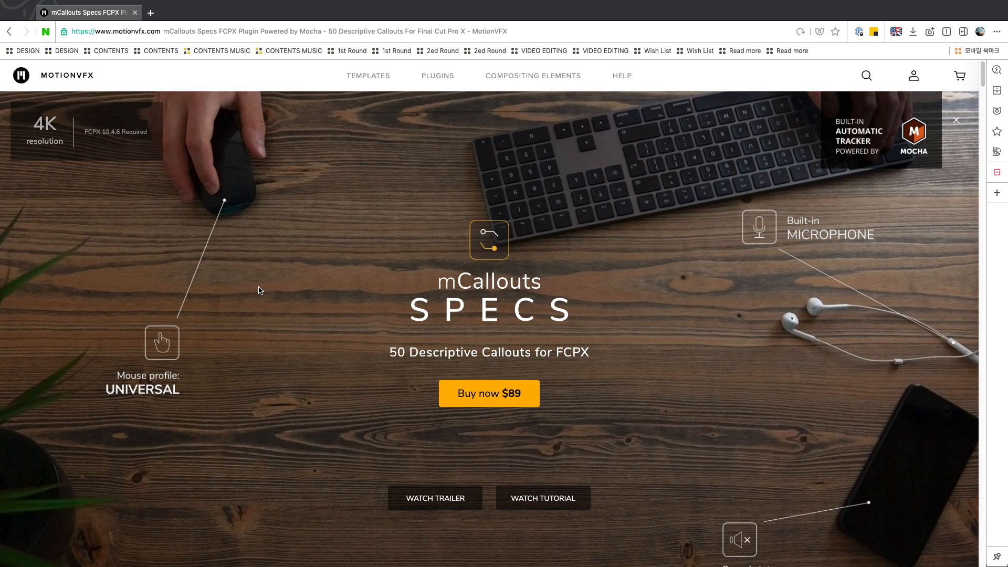
Examine the mCallouts Specs product page, from the trailer through the usage examples, on-screen controls and drag-and-drop workflow sections.
scroll(332, 356, down, 10)
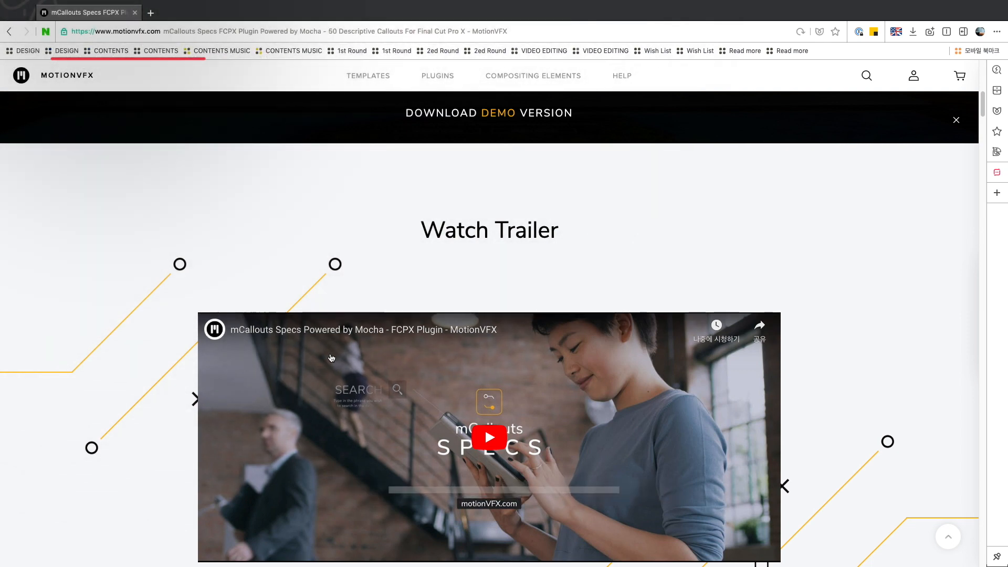
scroll(534, 374, down, 15)
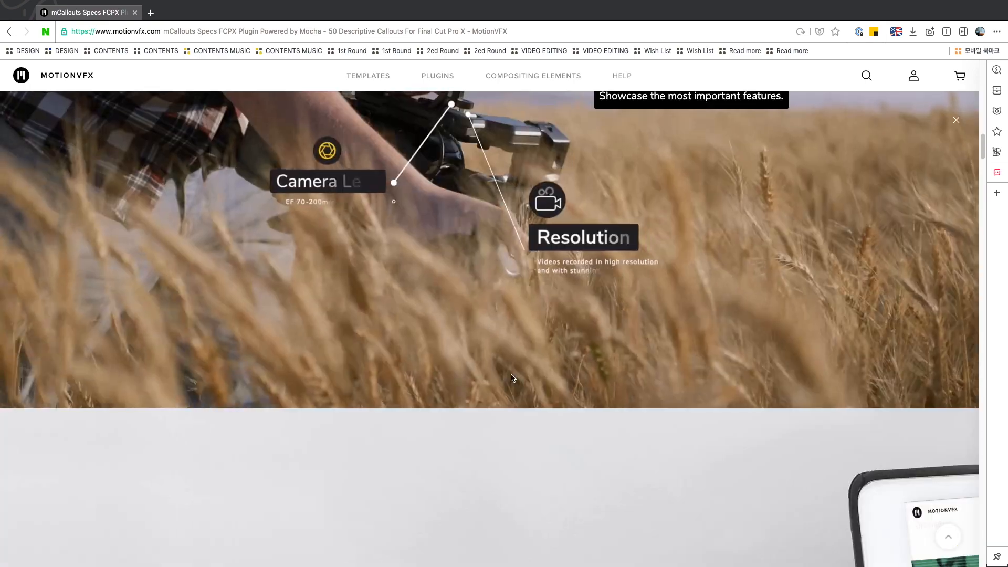
scroll(511, 377, down, 7)
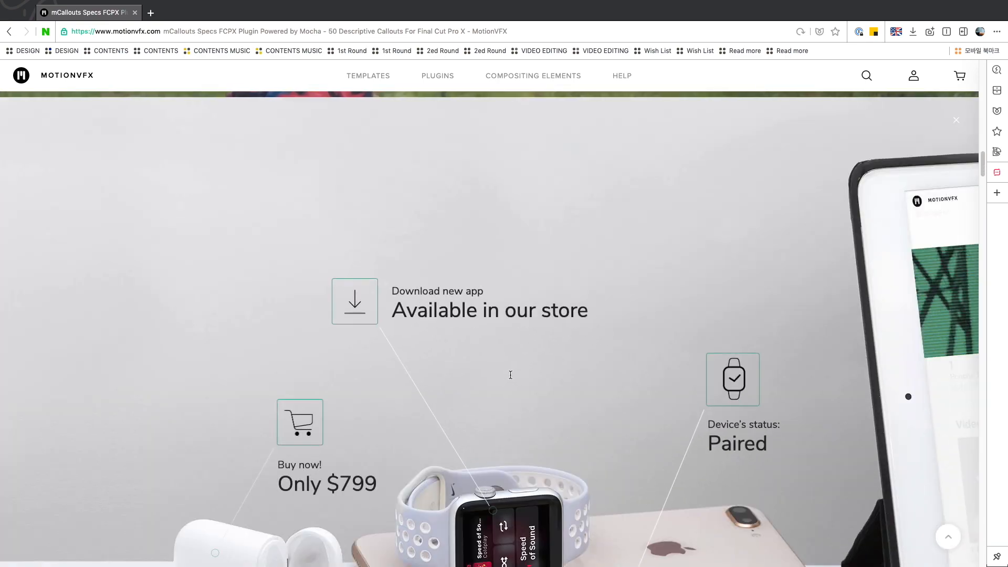
scroll(511, 374, down, 10)
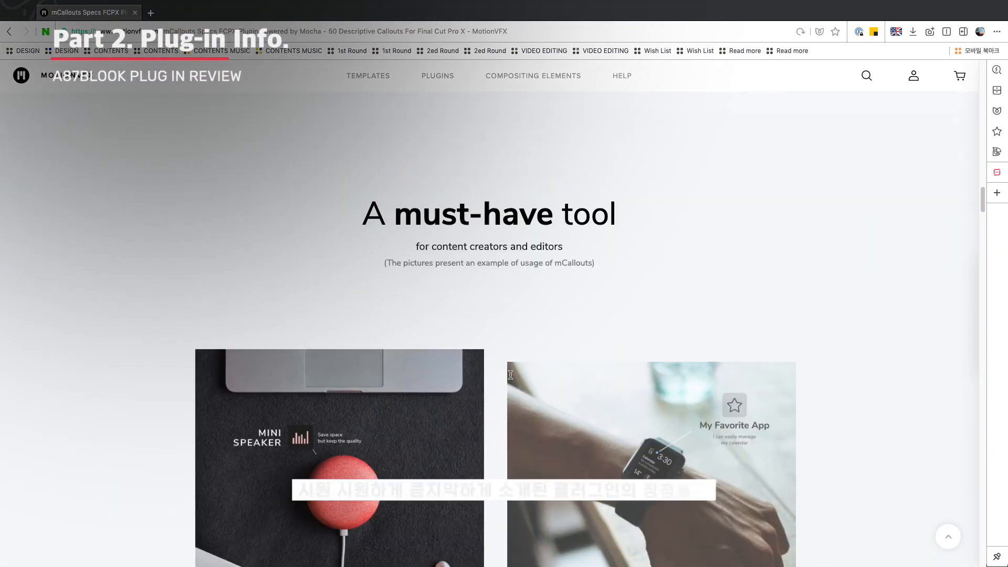
scroll(511, 378, down, 5)
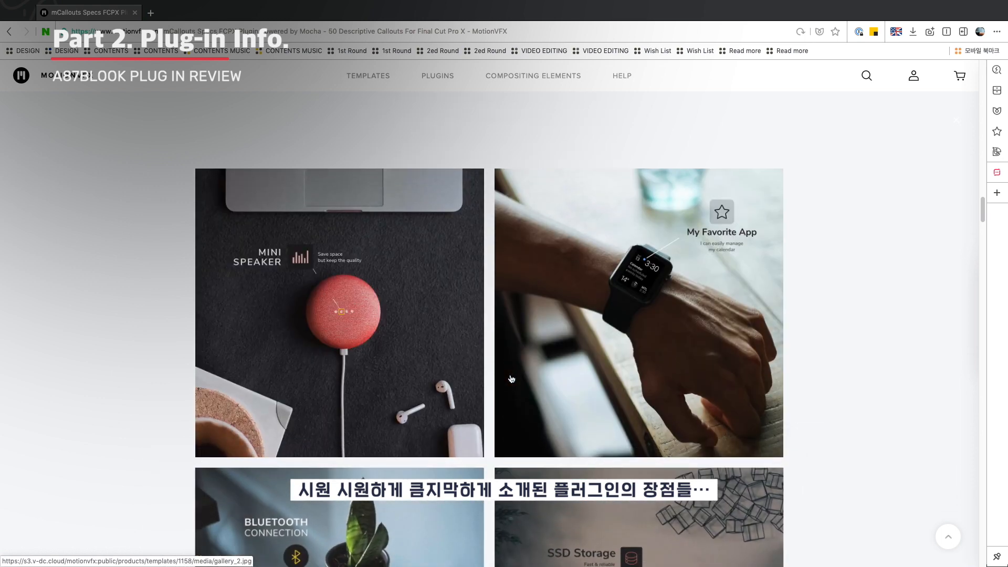
scroll(511, 378, down, 4)
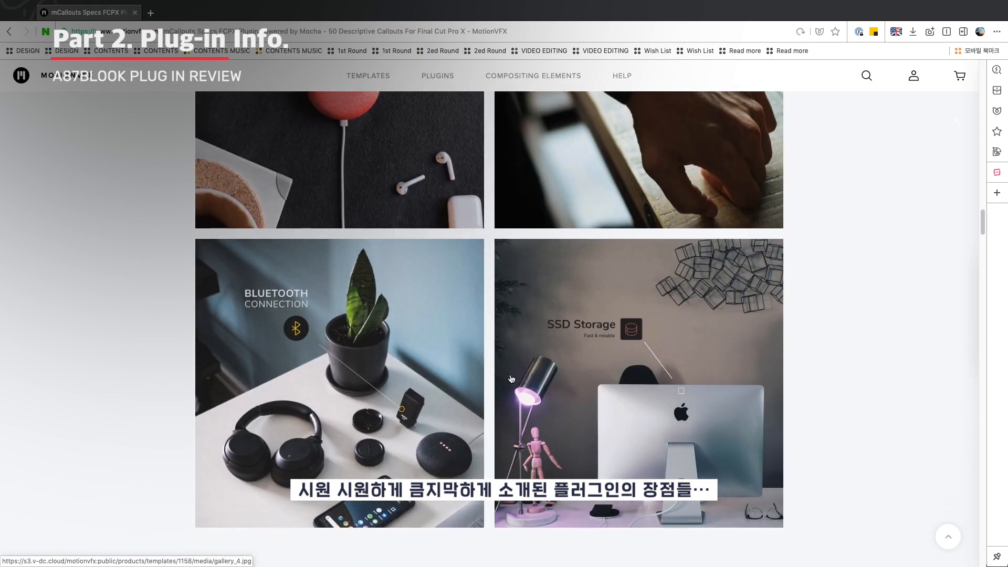
scroll(511, 378, down, 4)
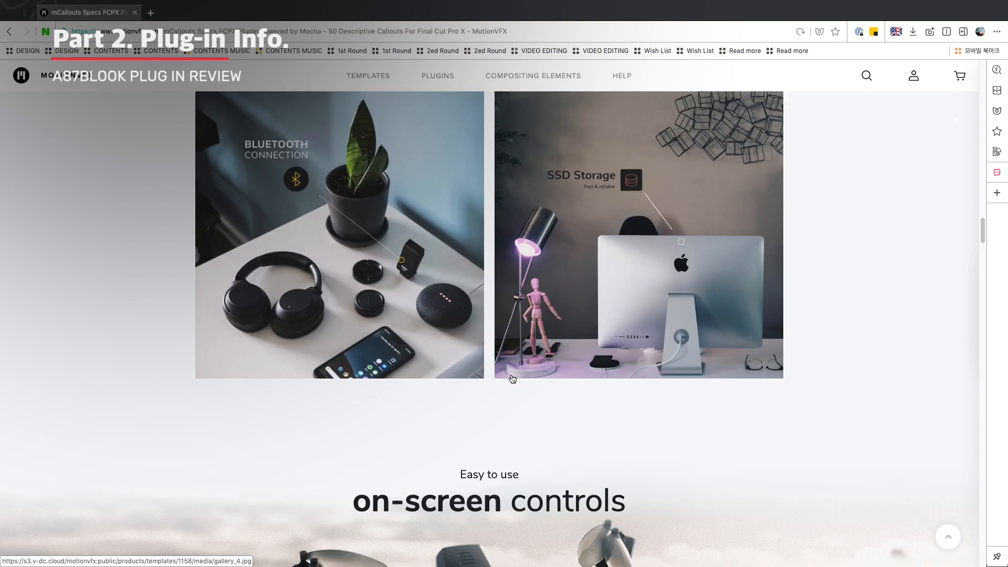
scroll(513, 379, down, 9)
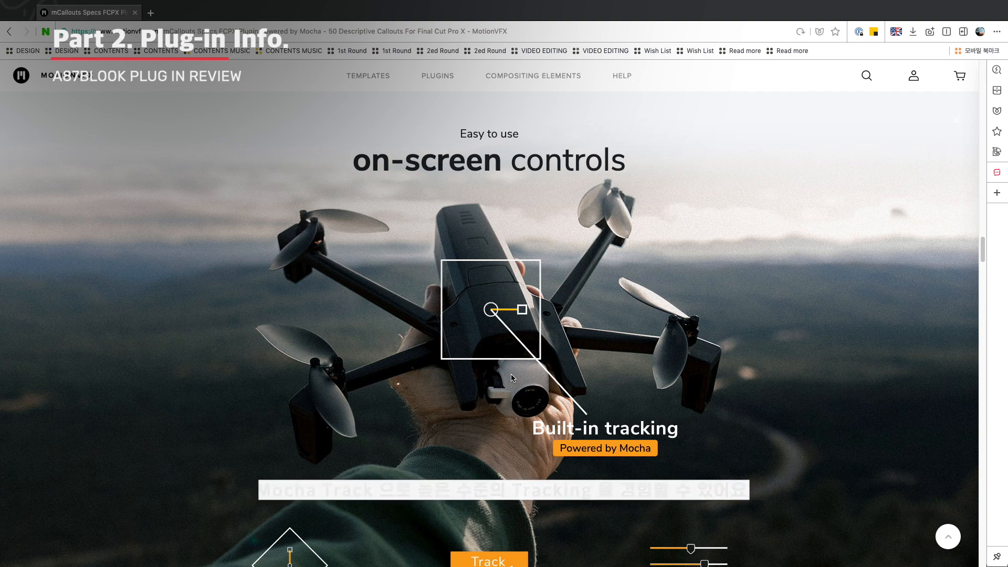
scroll(530, 398, down, 1)
scroll(530, 397, down, 15)
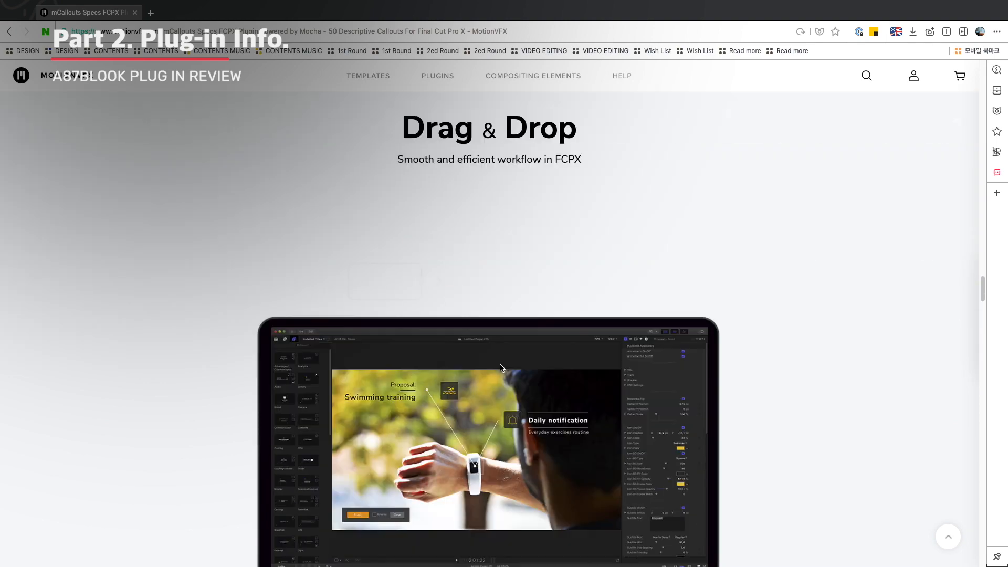
scroll(500, 365, down, 4)
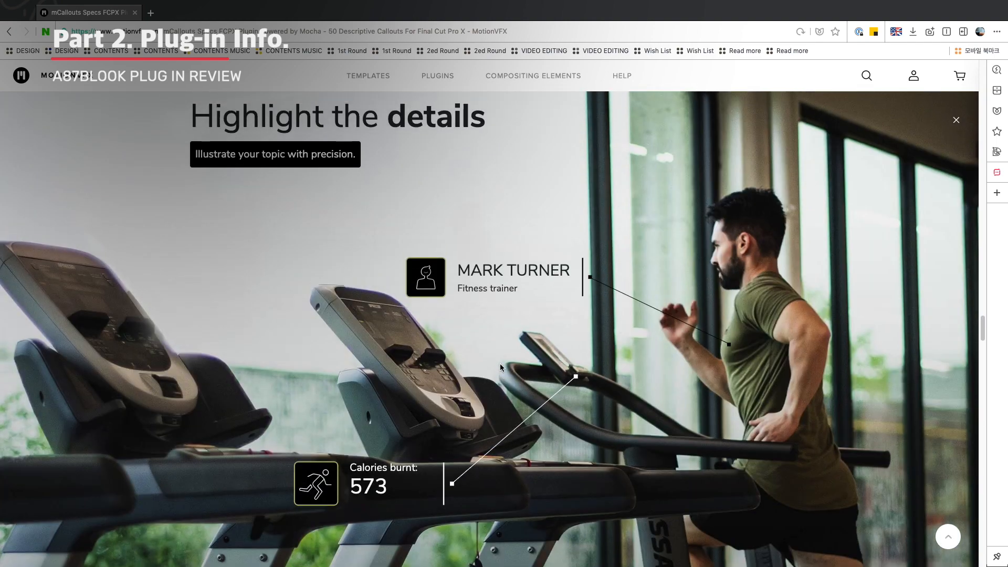
scroll(457, 350, down, 12)
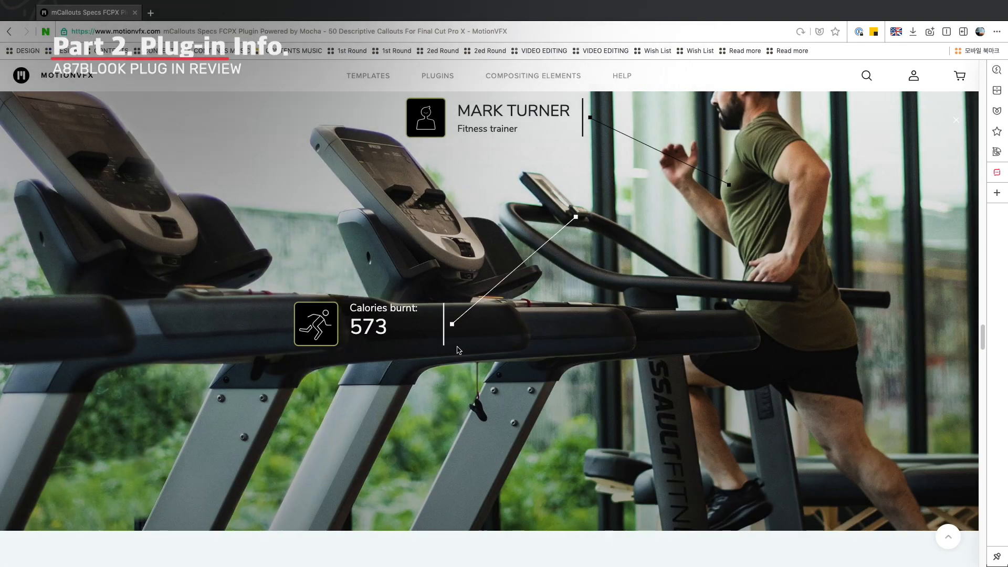
scroll(457, 346, down, 2)
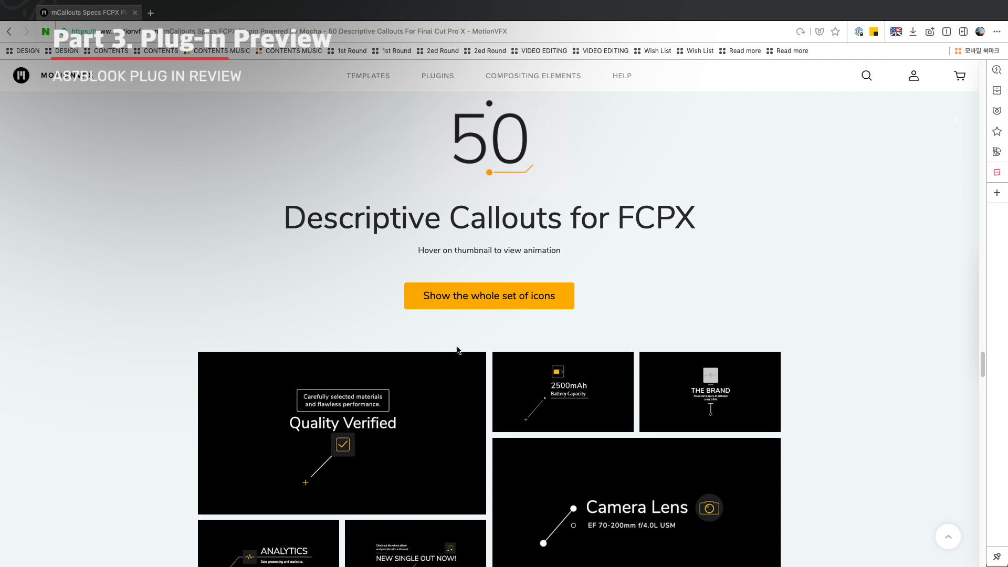
Preview the callout animations in the thumbnail gallery and read the plug-in's technical specification further down the page.
mouse_move(434, 413)
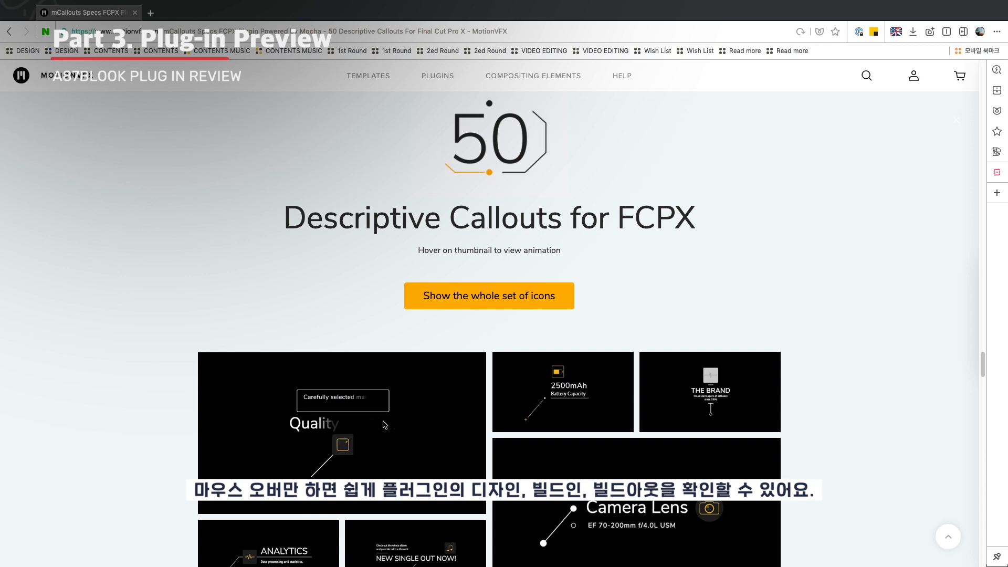
scroll(385, 425, down, 4)
scroll(503, 269, up, 1)
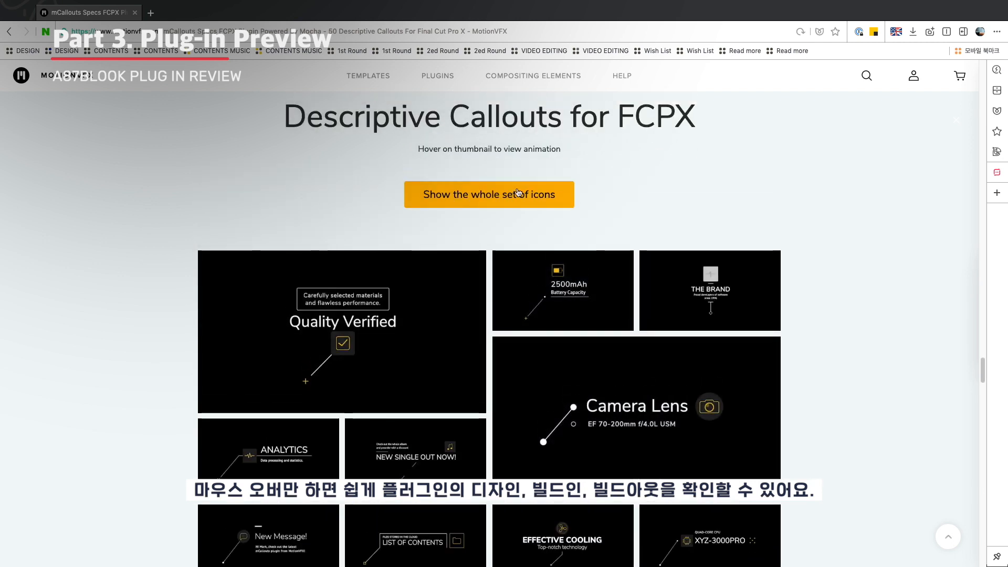
scroll(518, 191, down, 5)
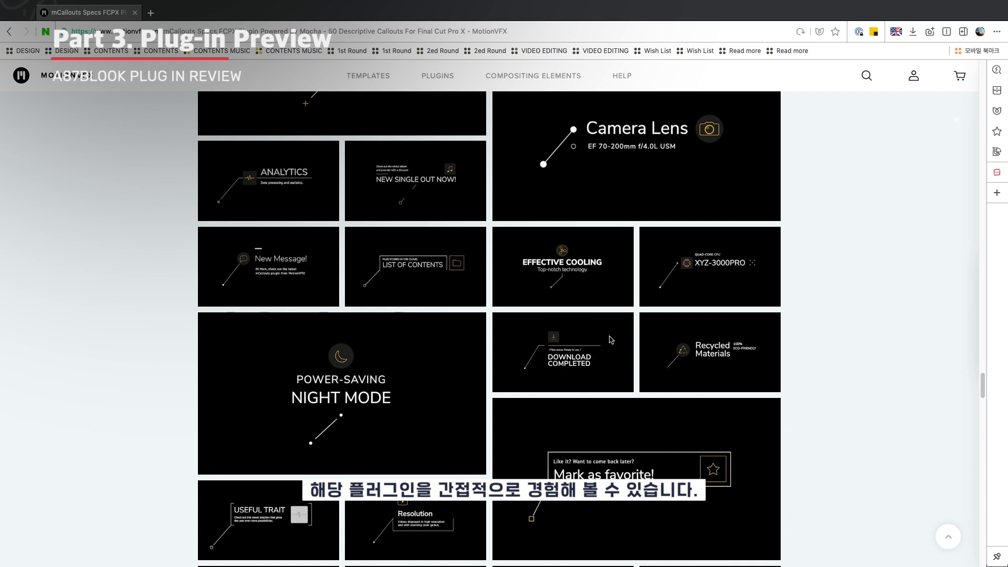
scroll(578, 357, down, 18)
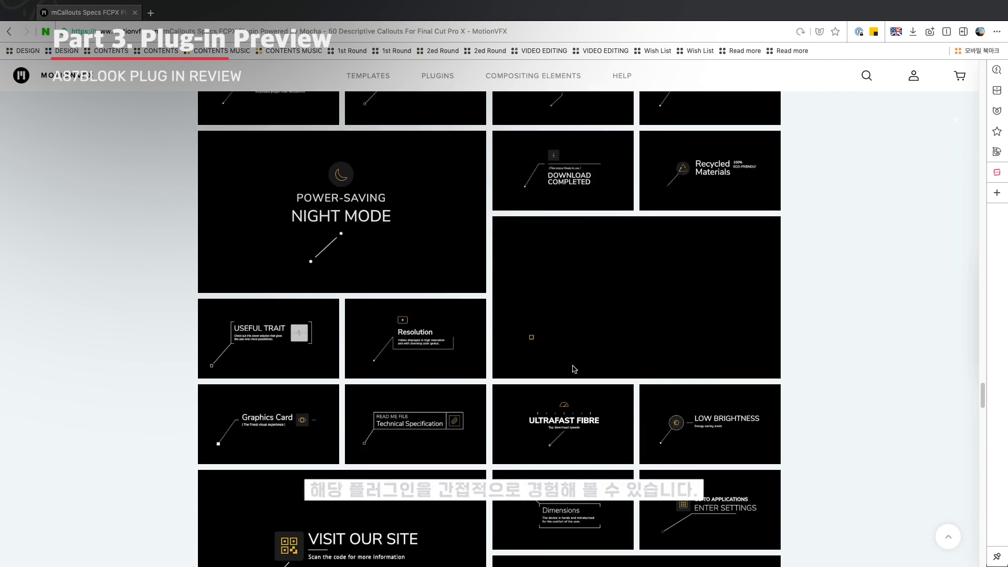
scroll(549, 361, down, 12)
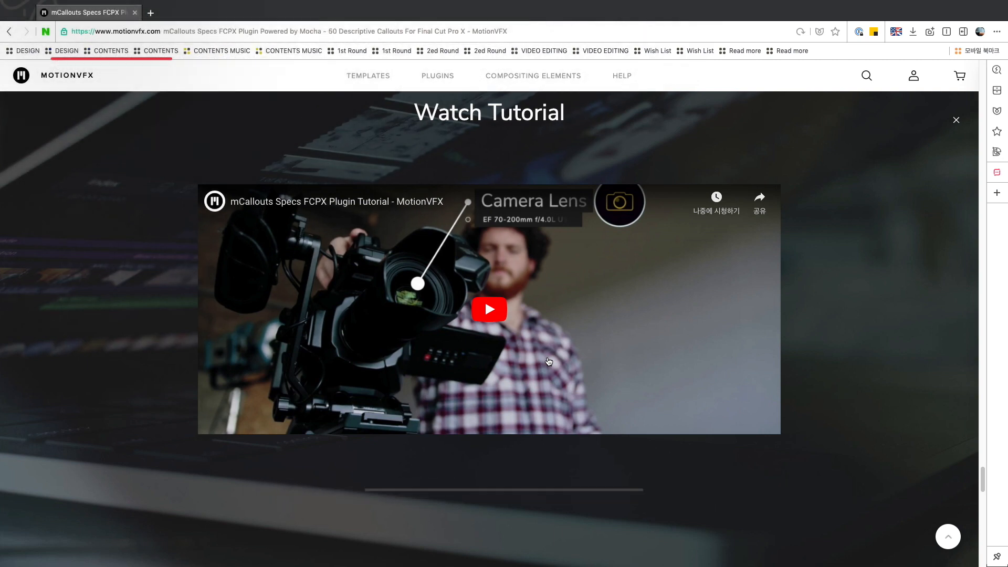
scroll(607, 403, down, 10)
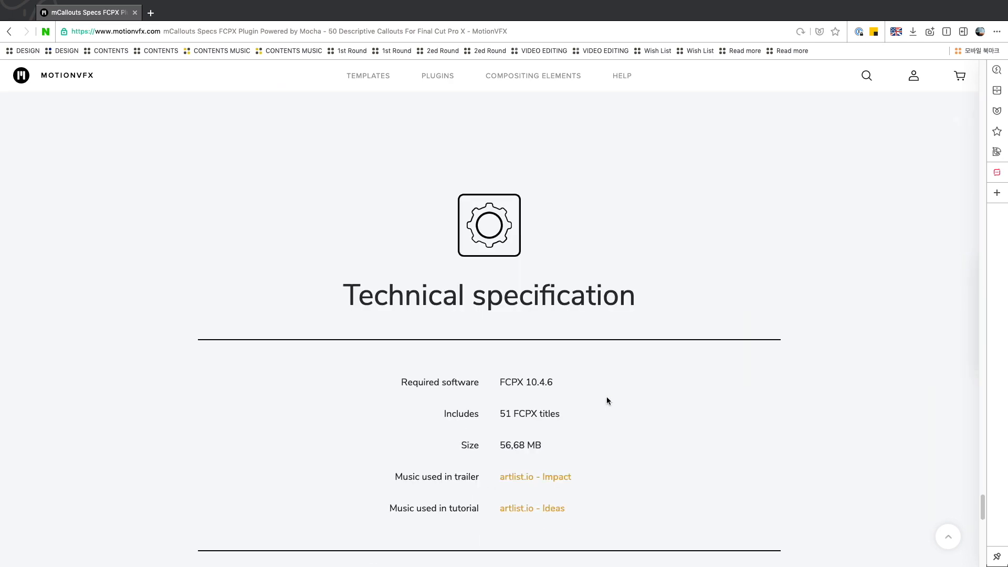
scroll(607, 397, up, 3)
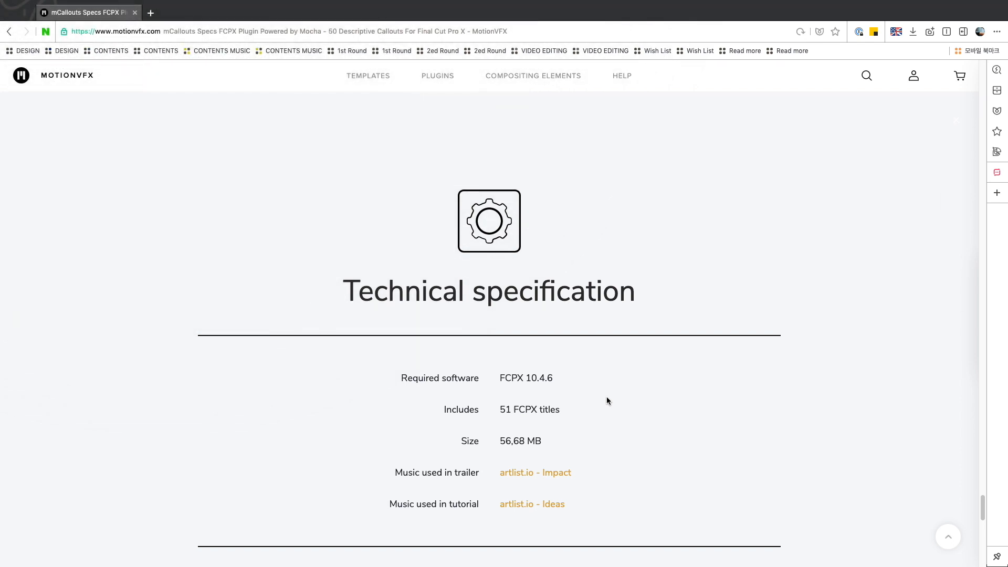
scroll(607, 397, down, 5)
scroll(606, 402, down, 6)
scroll(606, 401, up, 15)
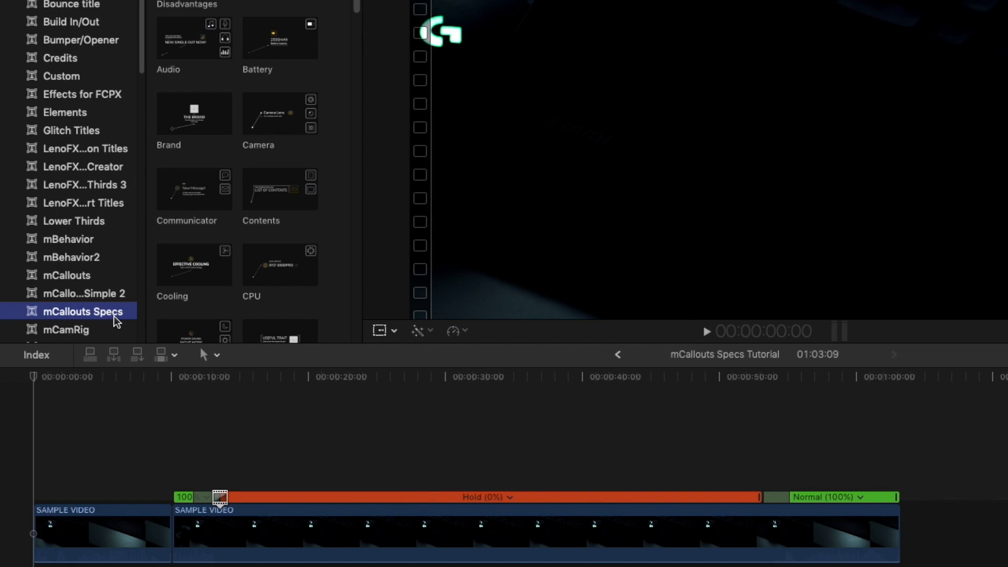
Look through the titles available in the mCallouts Specs category in Final Cut Pro.
scroll(207, 230, down, 10)
scroll(207, 230, down, 10)
scroll(231, 248, up, 7)
scroll(235, 248, up, 10)
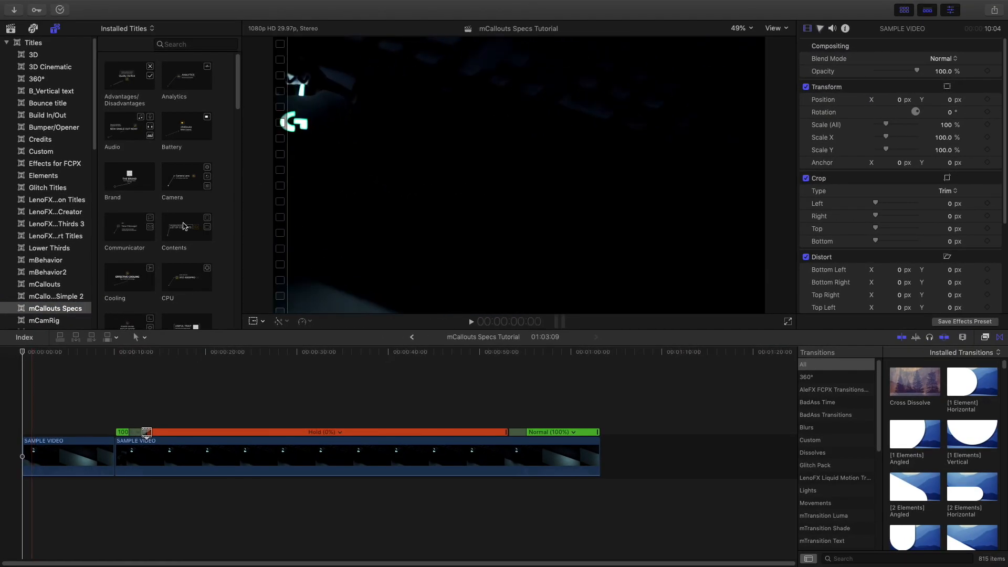
Play the opening of the sample video and return the playhead to the start of the timeline.
key(space)
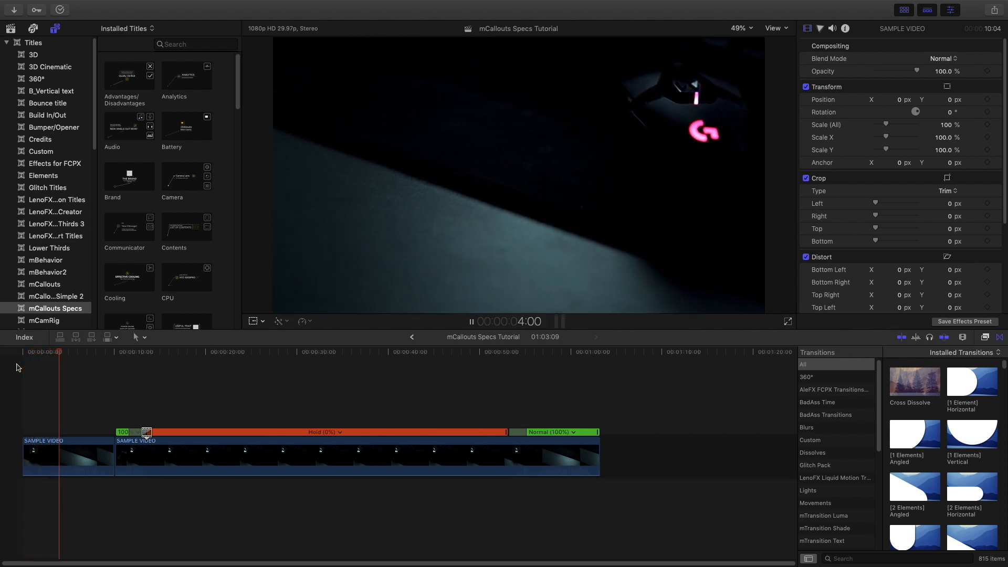
click(29, 357)
drag(28, 358, 16, 361)
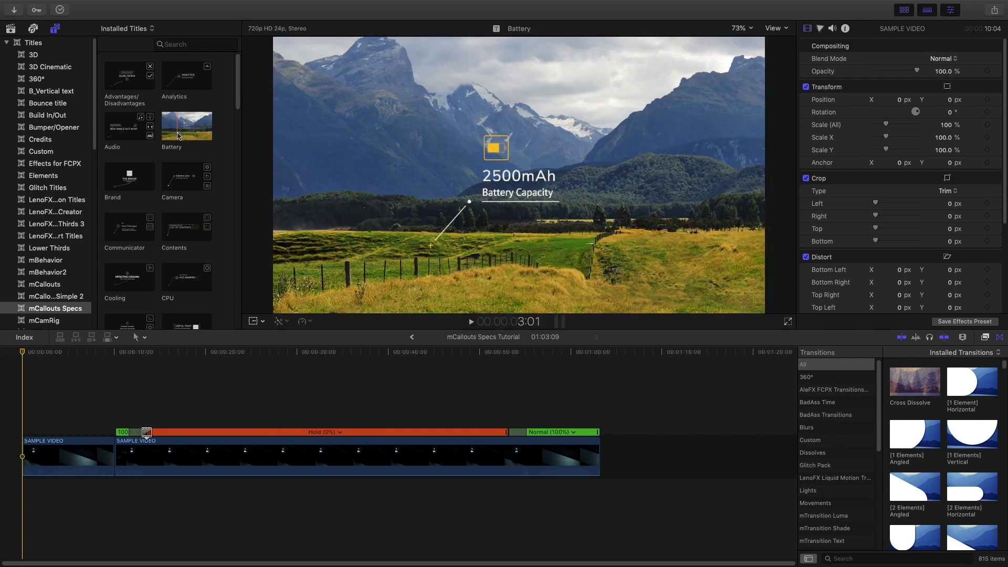
Add the Battery title above the start of the first clip and place its tracking box over the G logo.
drag(184, 132, 25, 405)
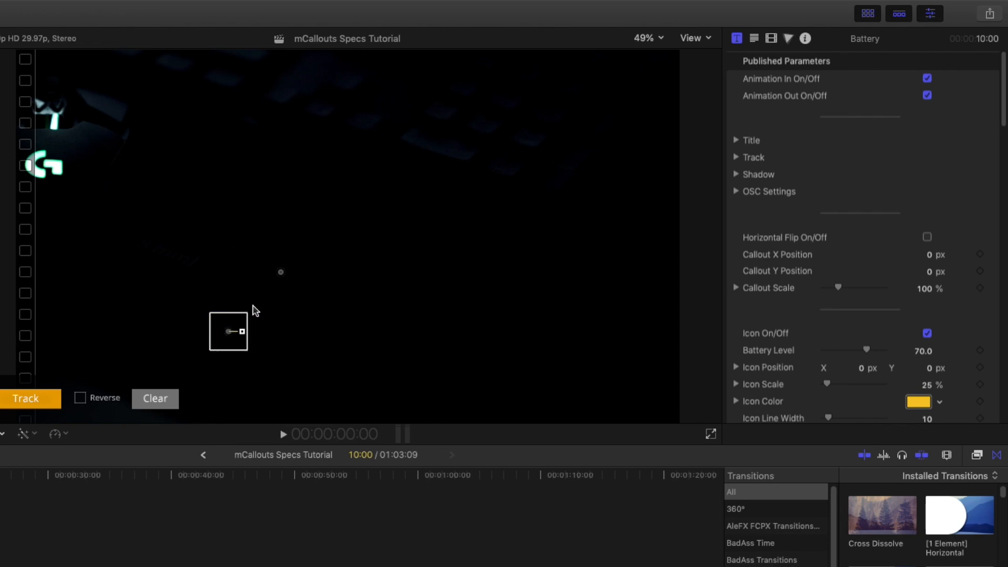
drag(232, 336, 64, 184)
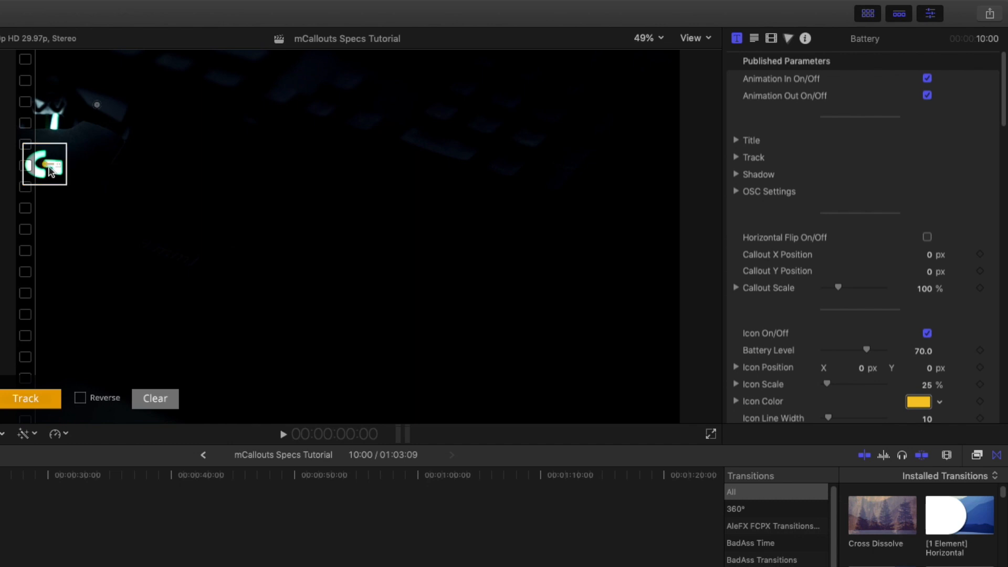
mouse_move(45, 166)
mouse_down()
mouse_move(96, 162)
mouse_move(117, 185)
mouse_move(50, 167)
mouse_move(68, 185)
mouse_move(43, 164)
mouse_up()
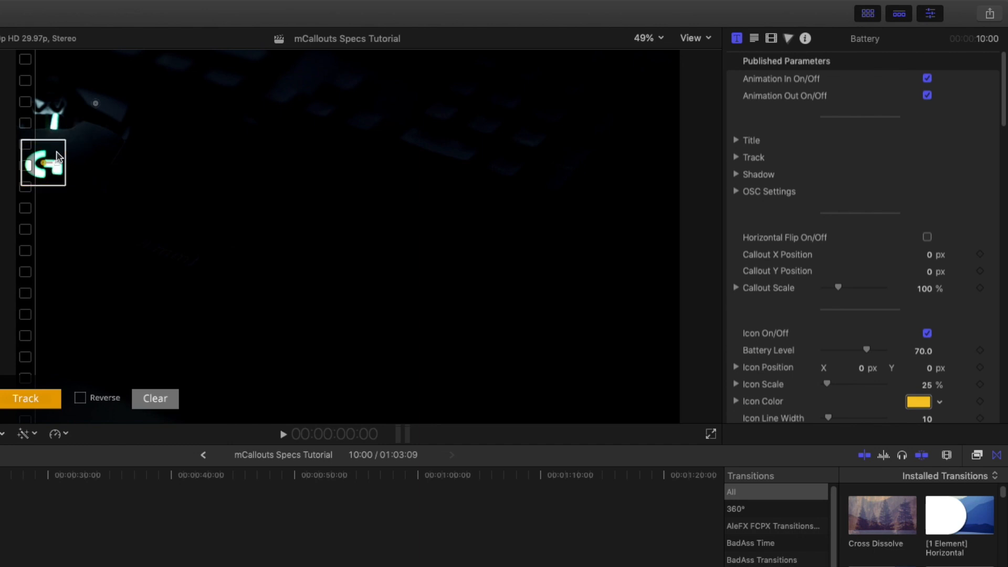
Disable Magnification in the OSC Settings and fine-tune the tracking box so it is centred on the G logo.
click(735, 192)
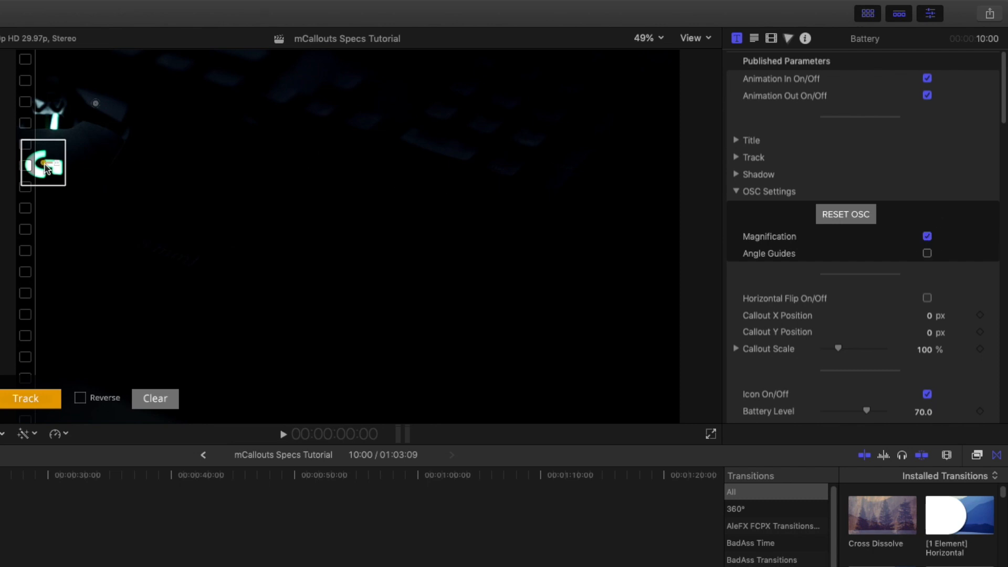
drag(50, 163, 50, 169)
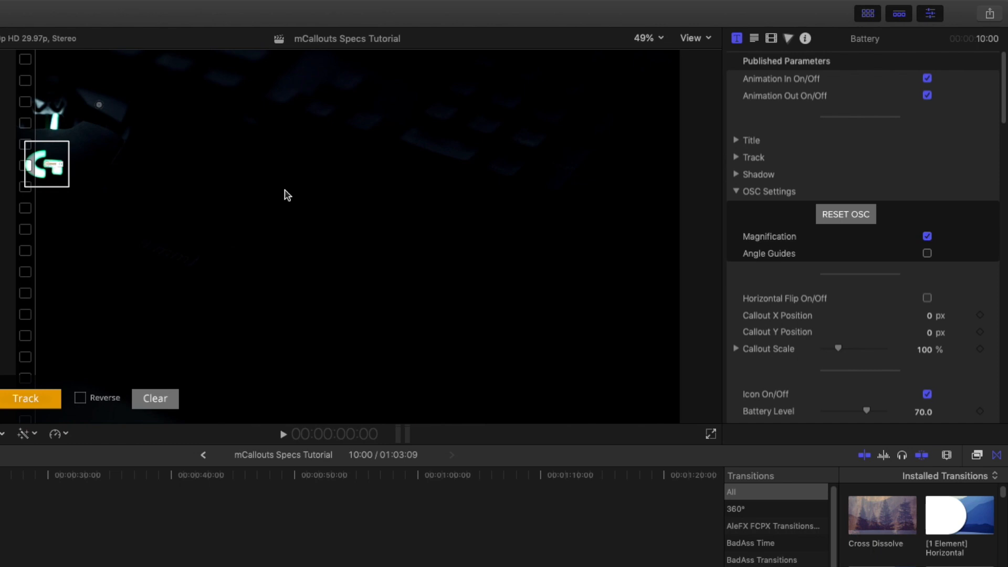
click(928, 236)
drag(51, 169, 49, 168)
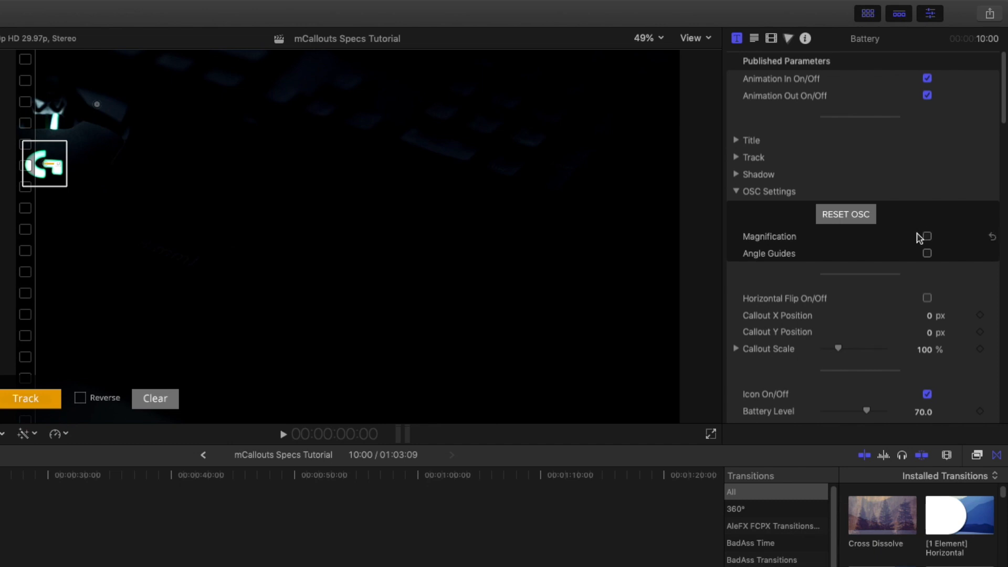
Turn off the title's intro animation and move the callout's line end point lower, nearly level with the G logo.
click(927, 79)
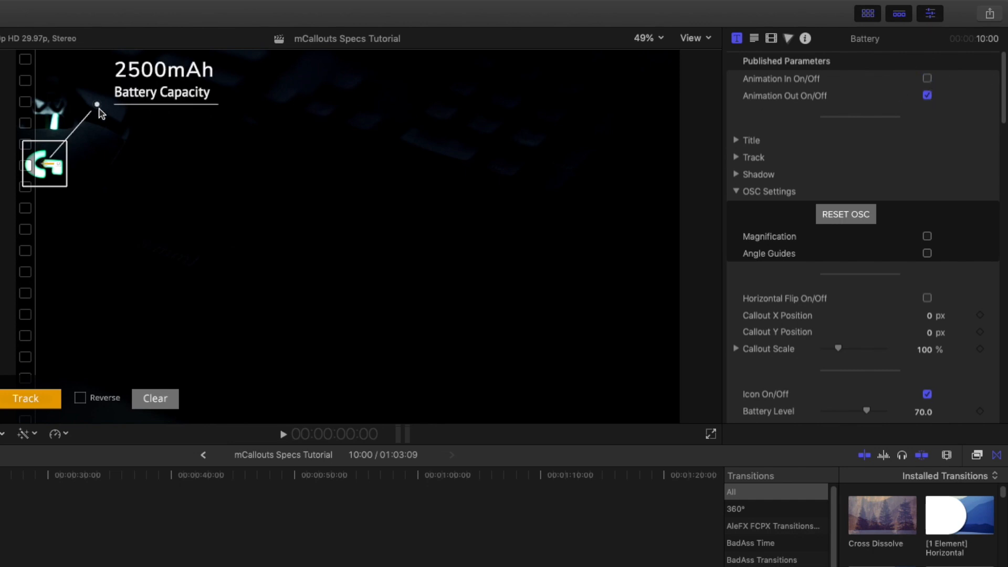
drag(97, 105, 107, 159)
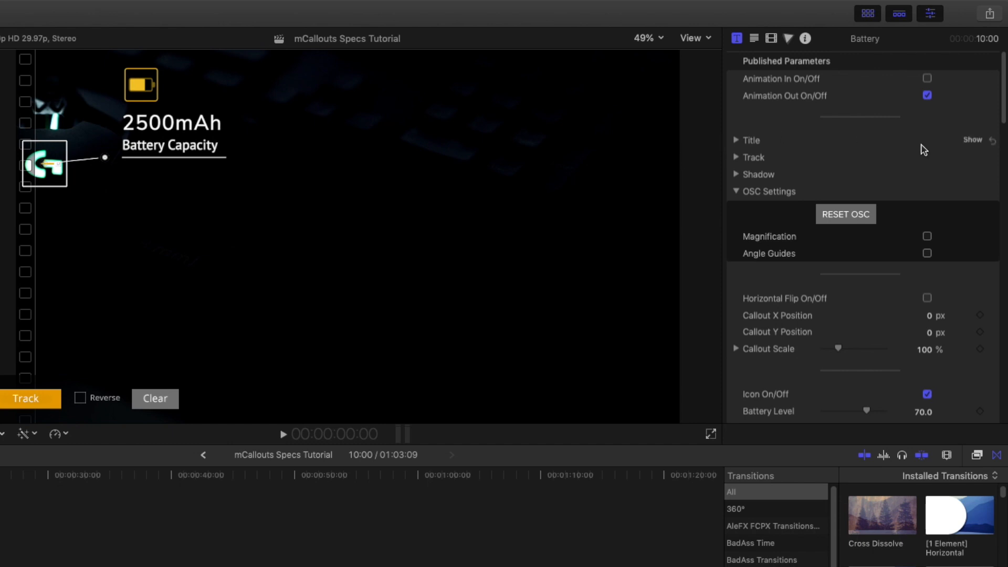
Try the Horizontal Flip option on the battery callout, switching it on and off several times.
scroll(925, 260, down, 3)
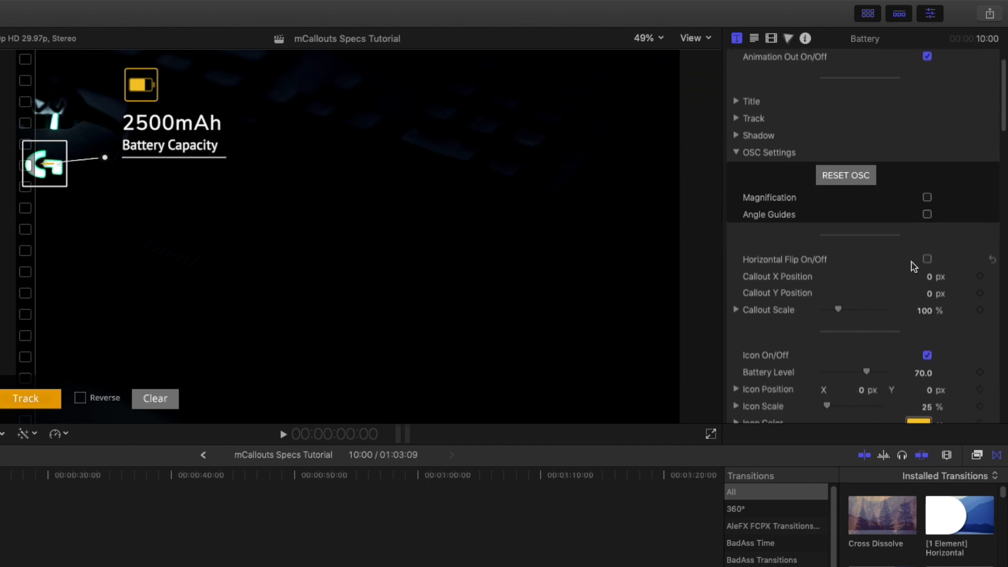
click(927, 260)
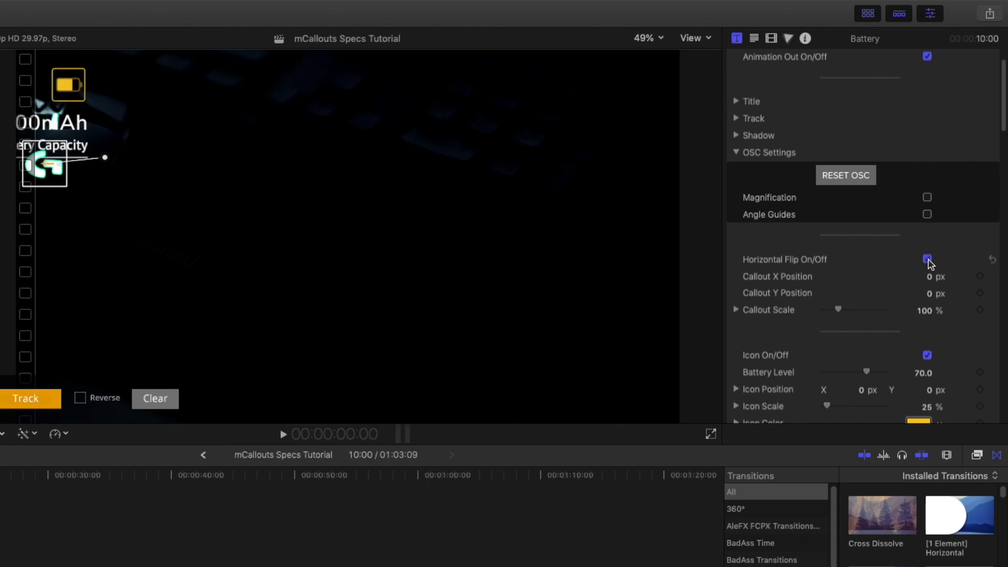
click(928, 259)
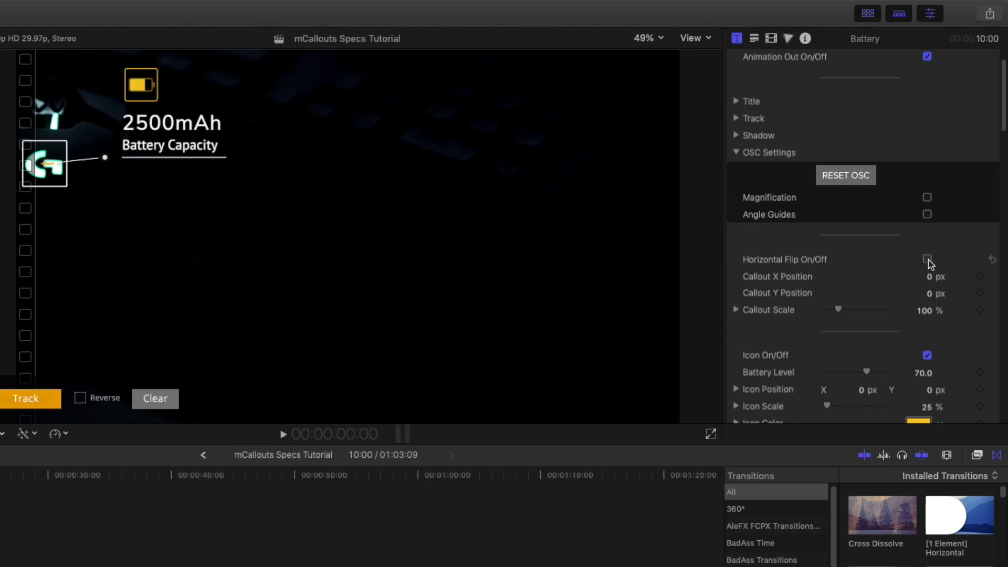
click(927, 260)
click(927, 259)
click(927, 260)
click(928, 260)
Set the battery callout's Callout X Position to 97 px.
mouse_move(929, 279)
mouse_down()
mouse_move(925, 266)
mouse_move(929, 277)
mouse_up()
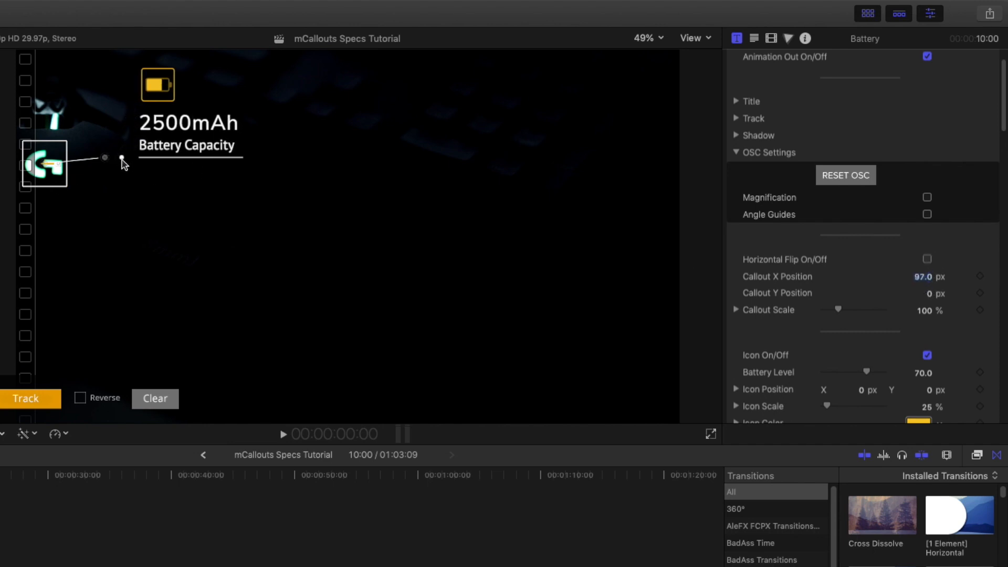
Reset the callout's X position to 0 px and set Callout Scale to 85%.
click(992, 277)
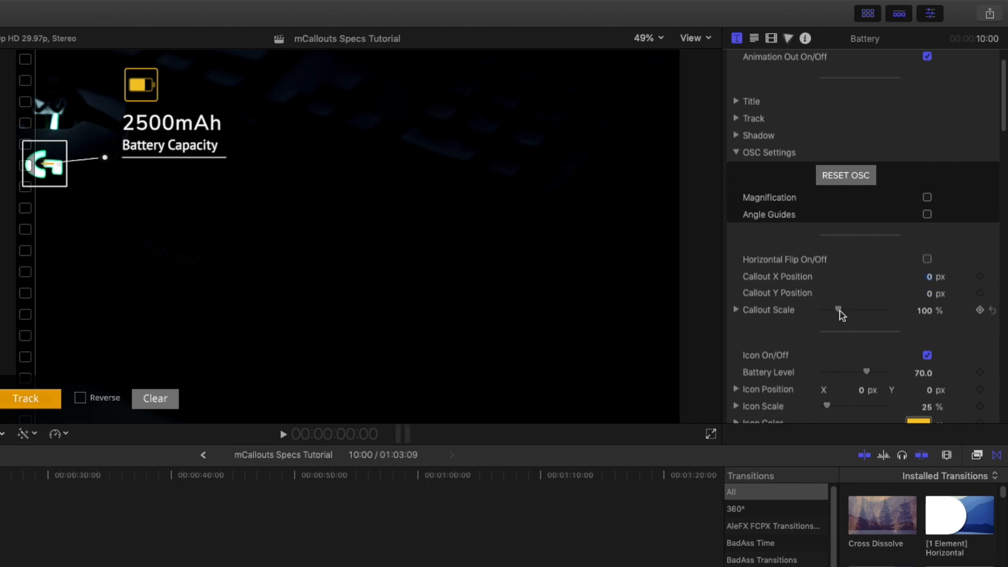
drag(839, 312, 837, 315)
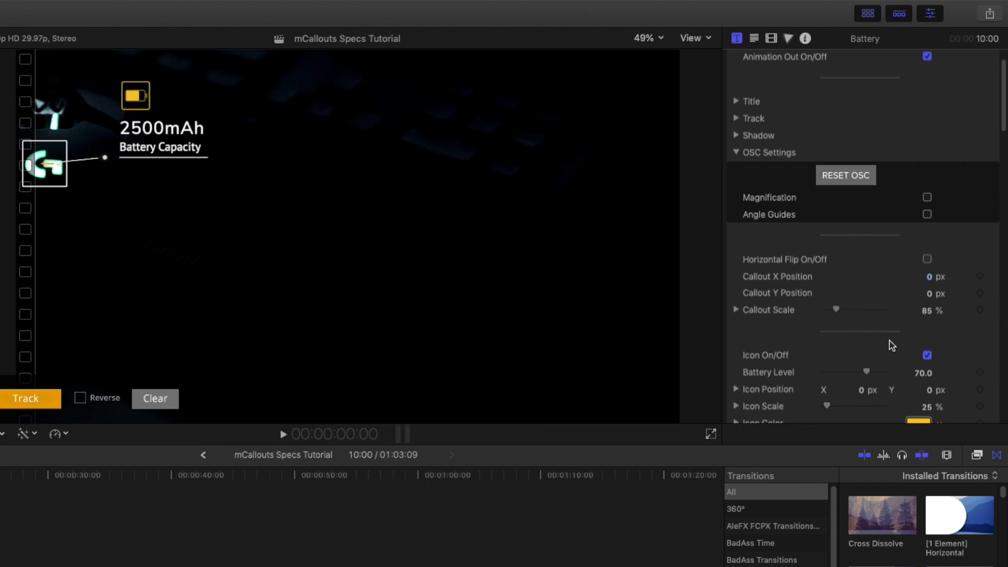
Try the Icon On/Off option, hiding and showing the battery icon twice.
scroll(952, 339, down, 3)
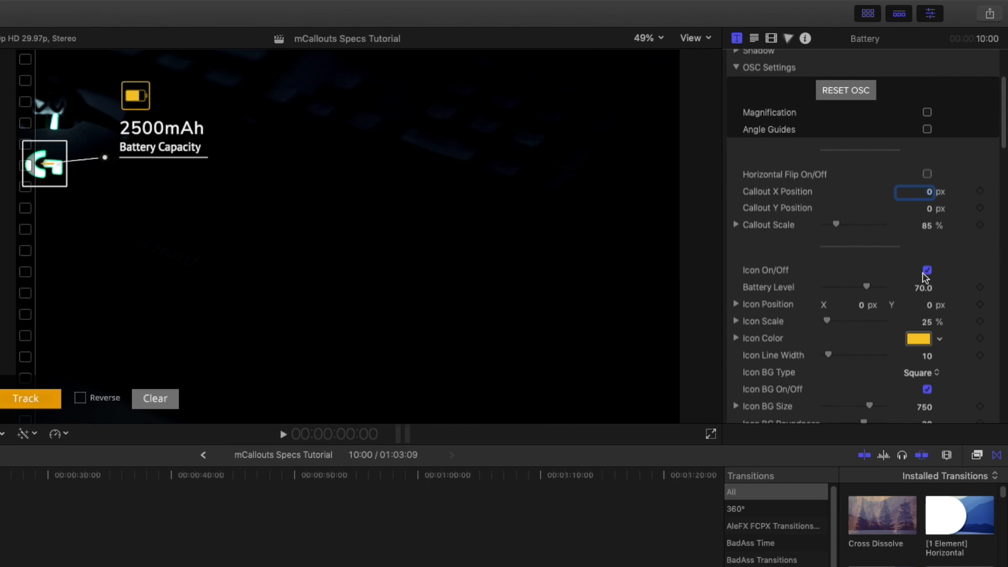
click(928, 271)
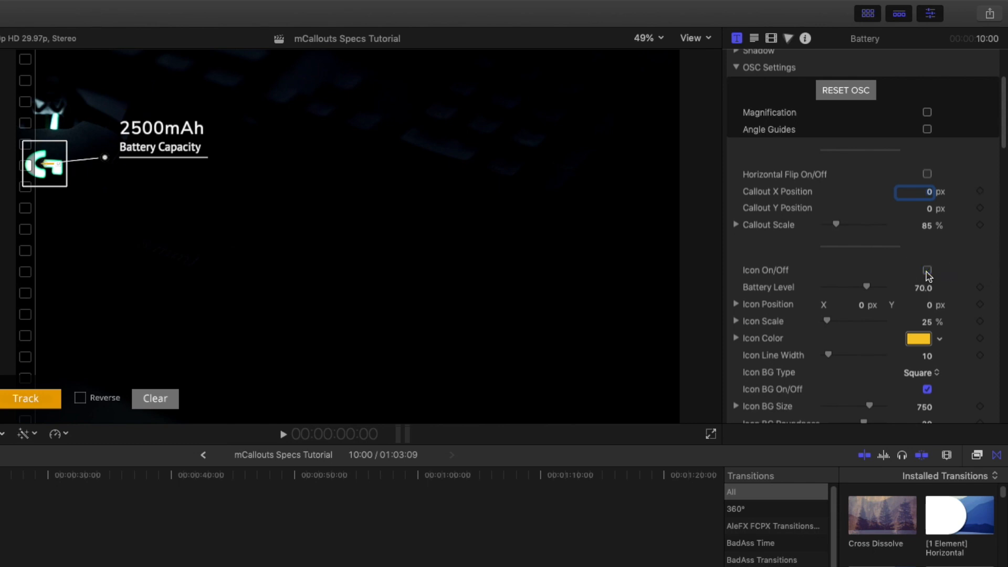
click(928, 271)
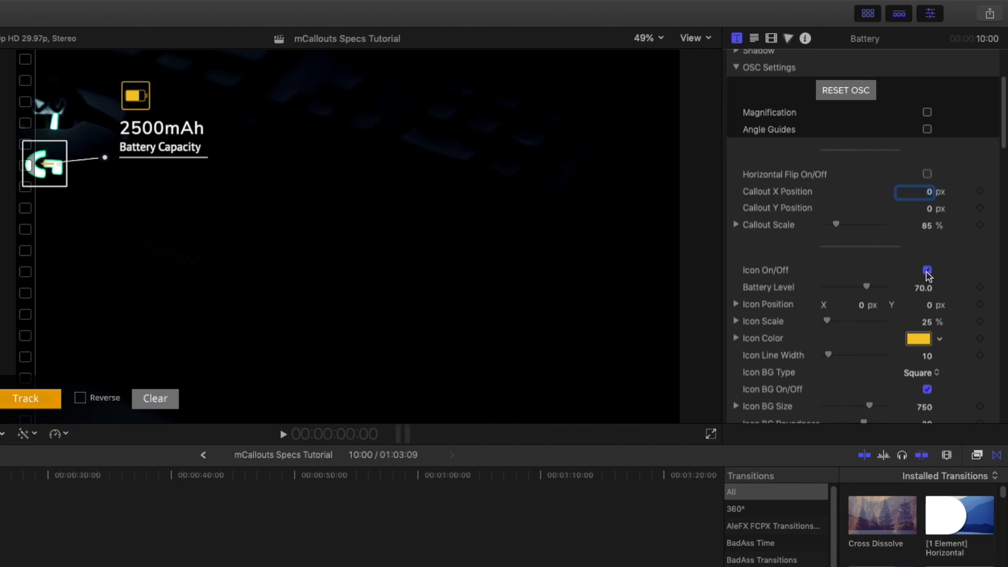
click(928, 271)
click(928, 271)
Set the Battery Level to 100 and reset the icon's position and scale to their defaults.
drag(868, 288, 837, 322)
click(991, 305)
click(993, 322)
Change the Icon Color to Turquoise and set the Icon Line Width to 1.
click(918, 339)
click(171, 465)
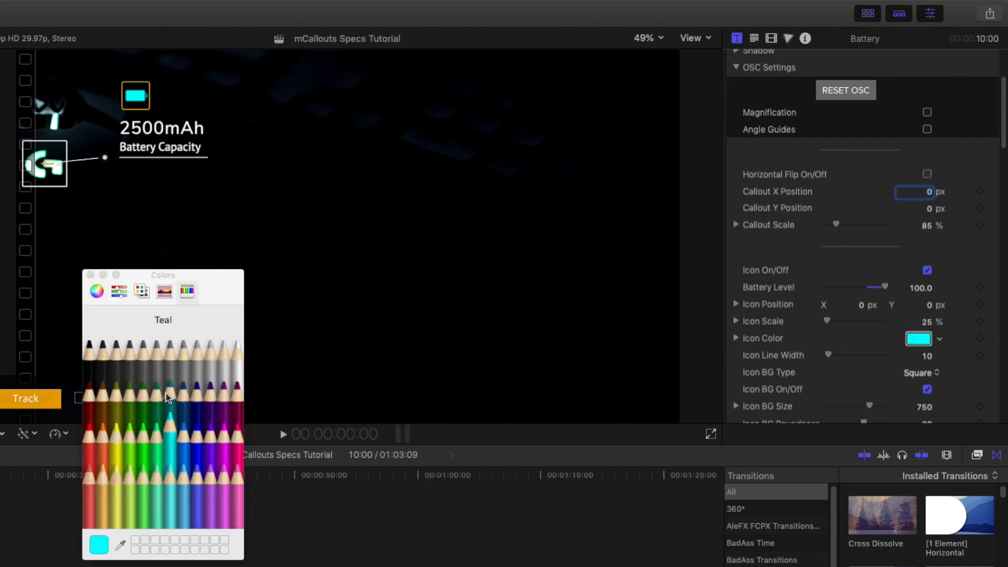
click(90, 275)
scroll(871, 344, down, 1)
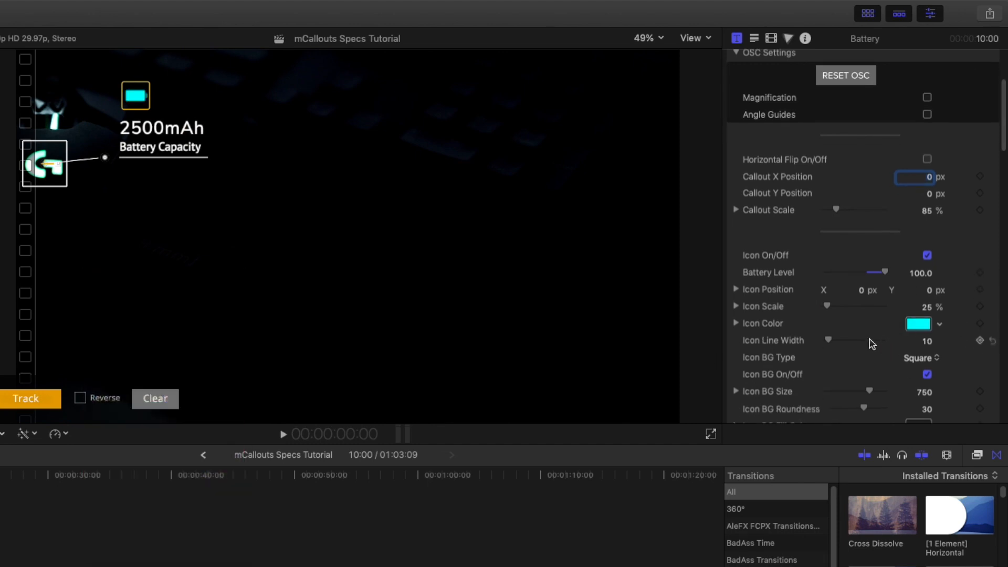
drag(828, 344, 810, 355)
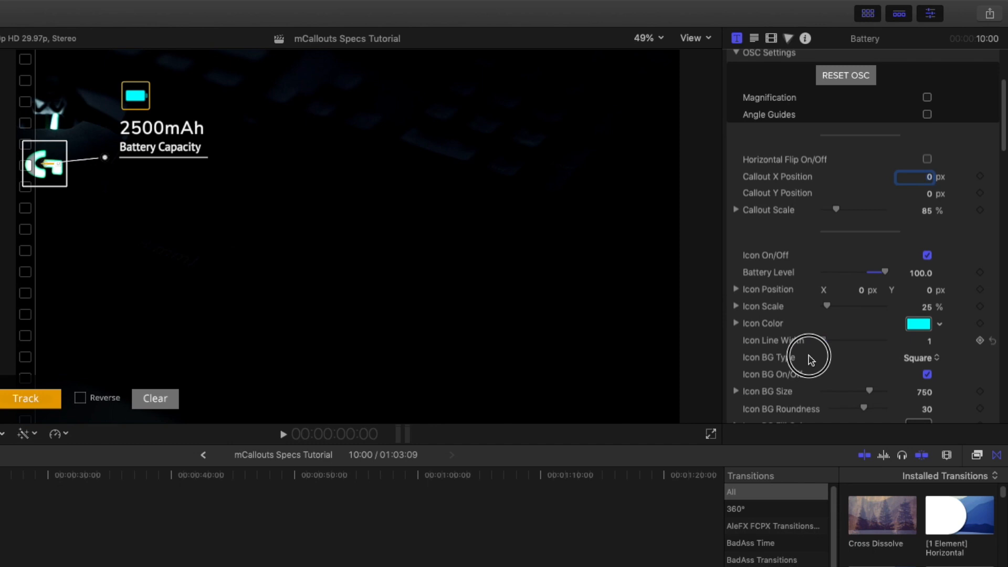
Try the Circle icon background type and return it to Square.
click(925, 361)
click(930, 374)
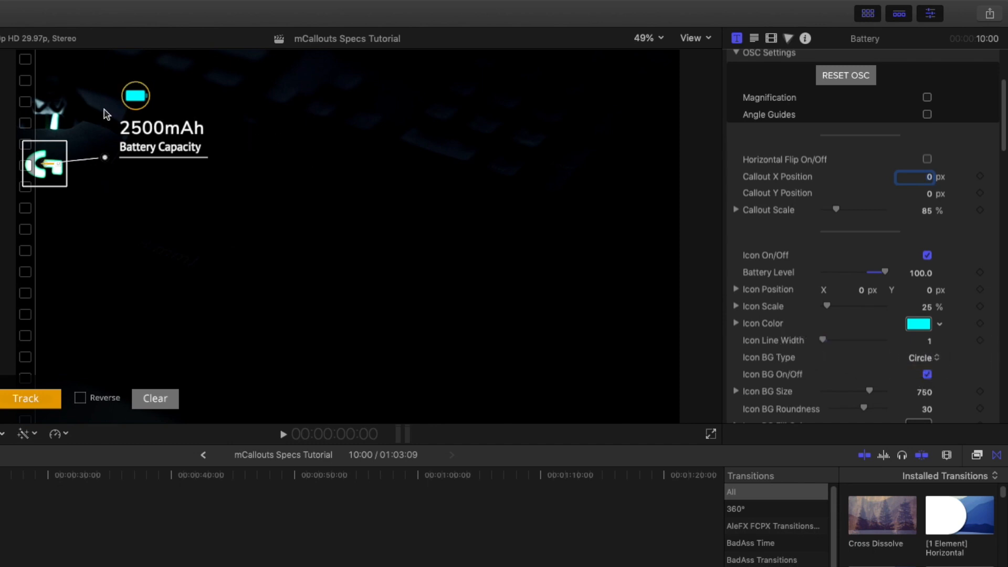
click(923, 359)
click(923, 343)
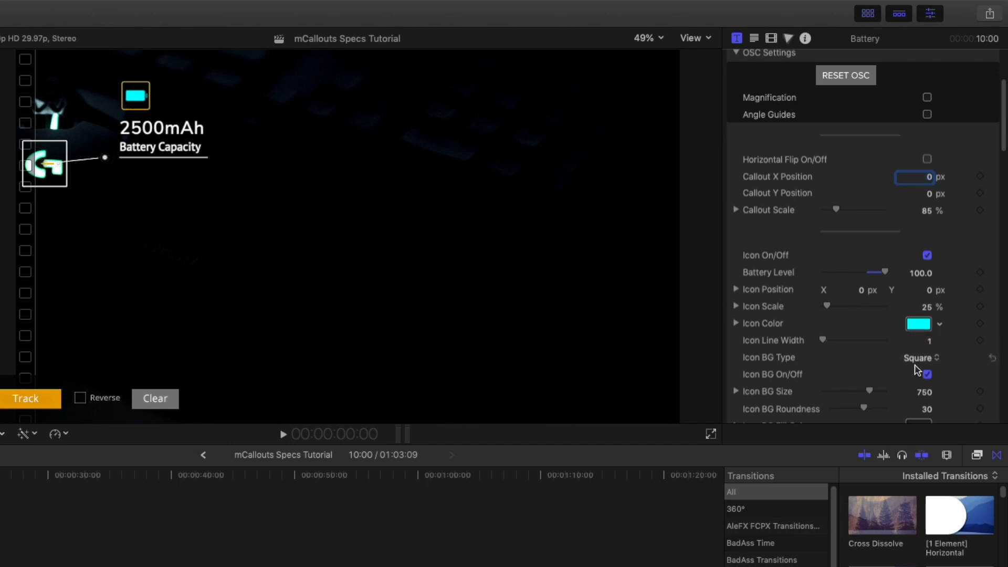
Set the Icon BG Fill Color to Turquoise and try its fill opacity at 100% before returning it to 0%.
scroll(916, 369, down, 1)
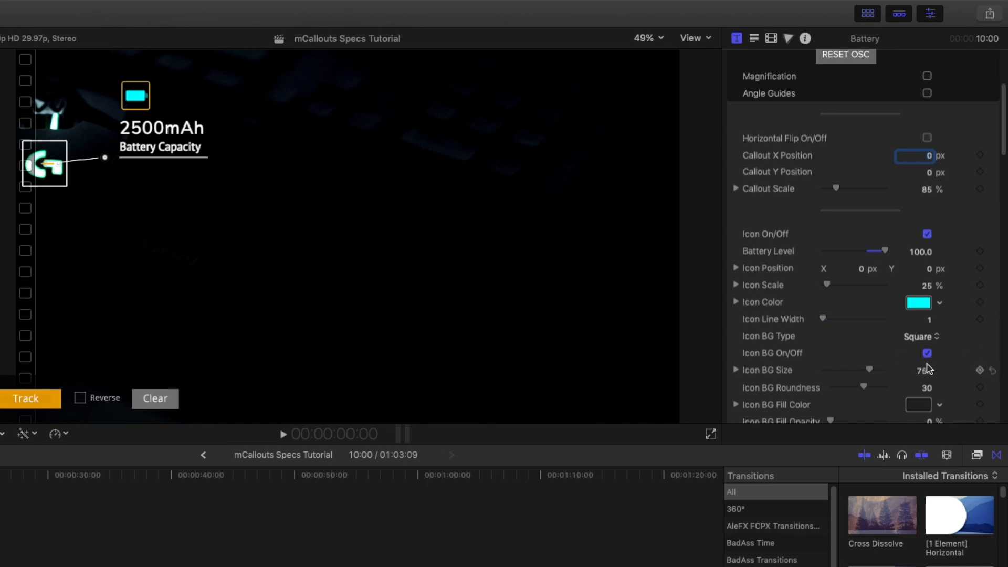
scroll(924, 370, down, 4)
scroll(901, 324, down, 1)
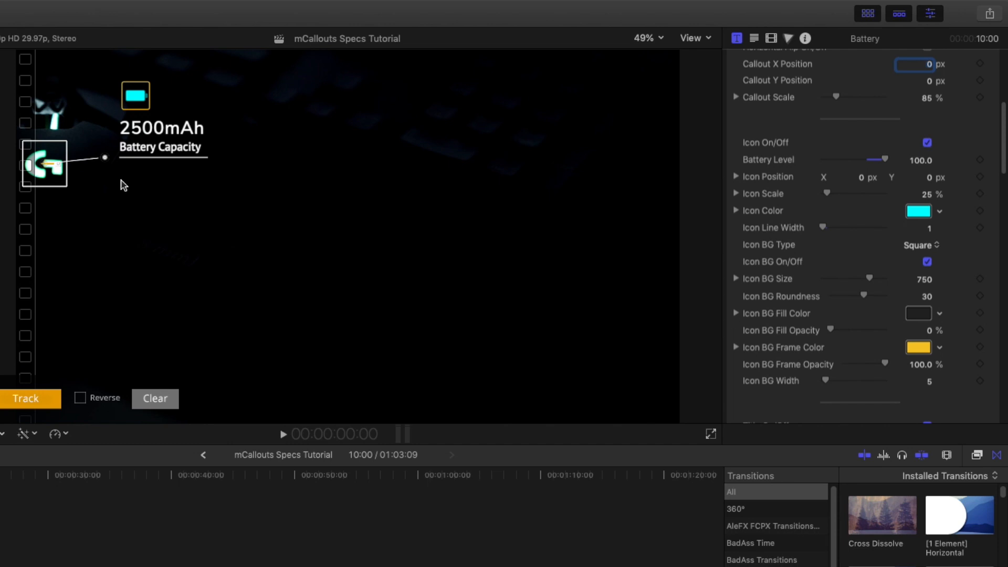
click(921, 318)
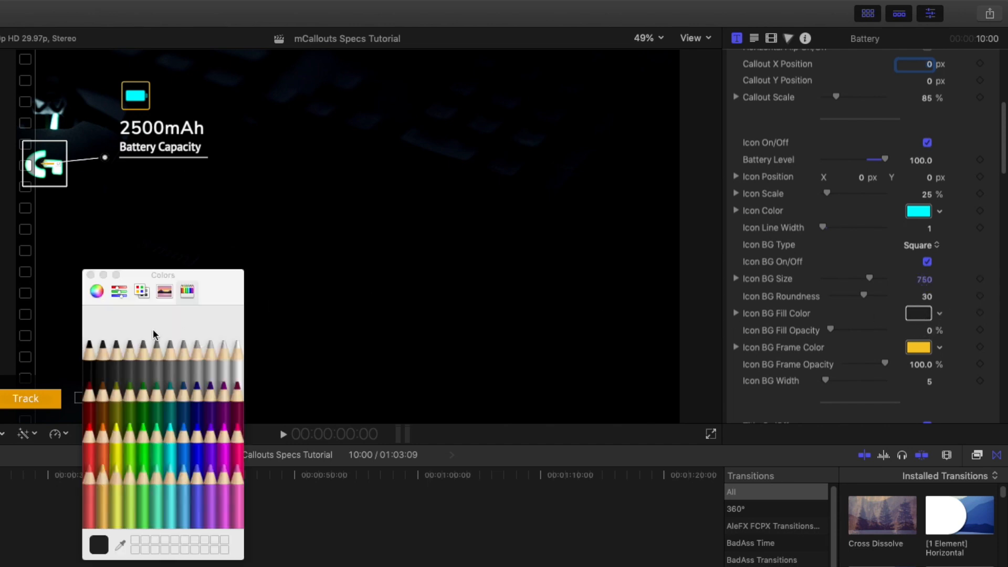
click(170, 428)
click(90, 274)
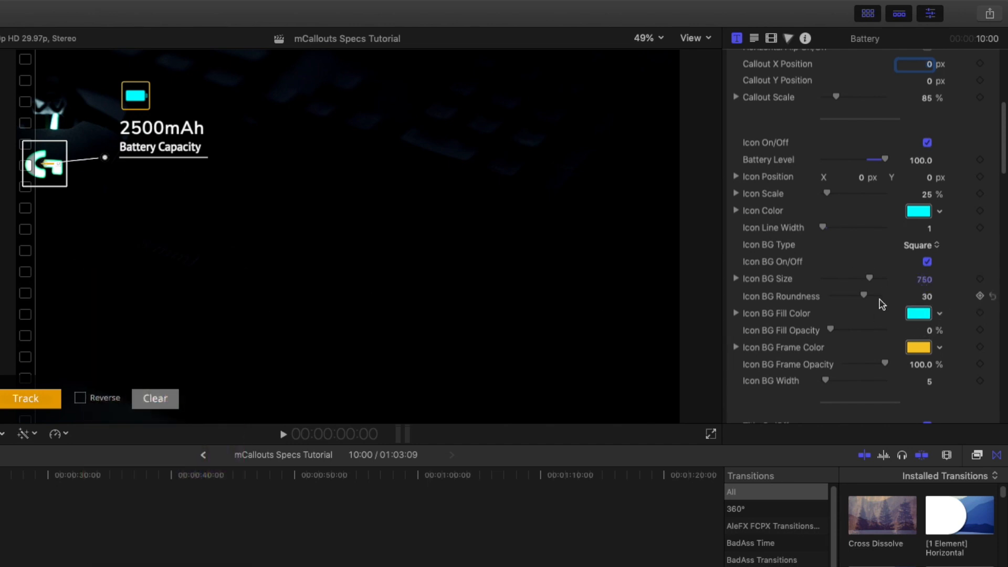
drag(830, 329, 929, 332)
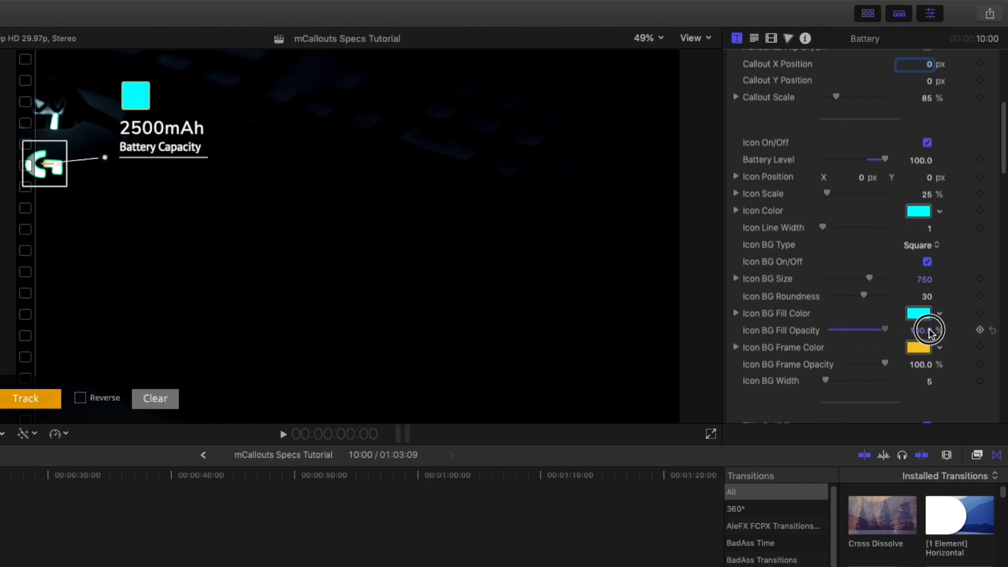
drag(928, 332, 681, 346)
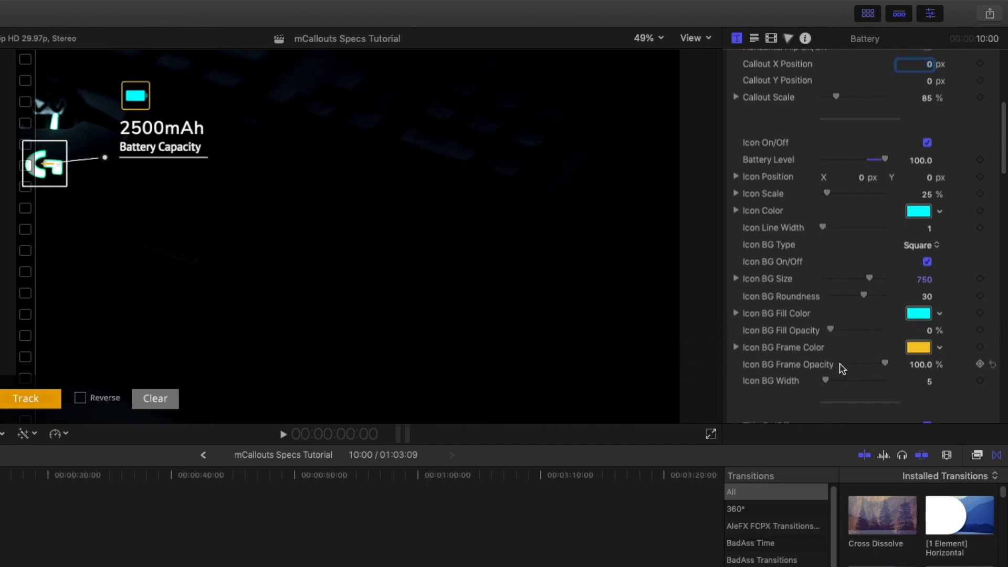
Set the Icon BG Frame Color to Turquoise and the Icon BG Width to 1.
click(914, 347)
click(197, 428)
click(170, 425)
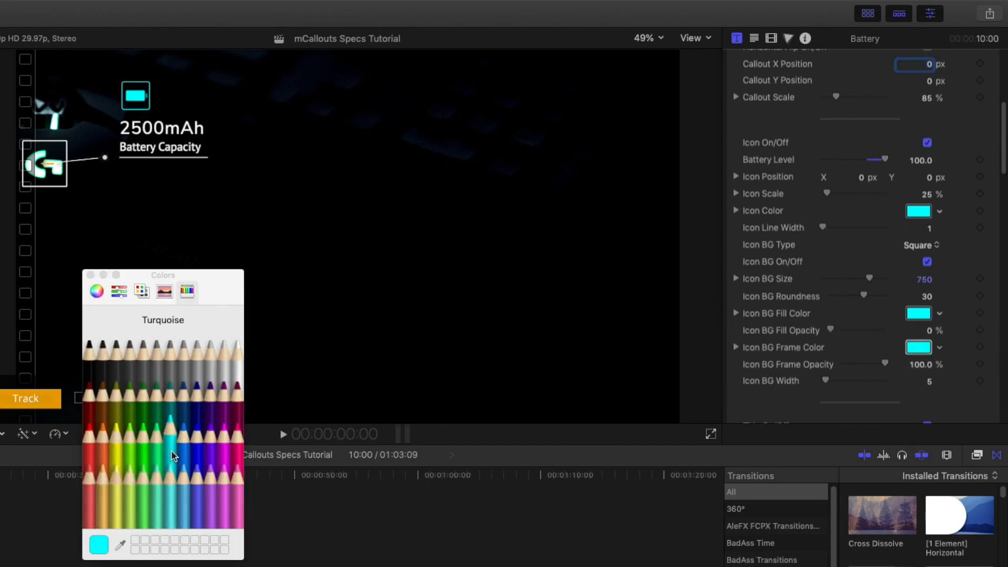
click(90, 275)
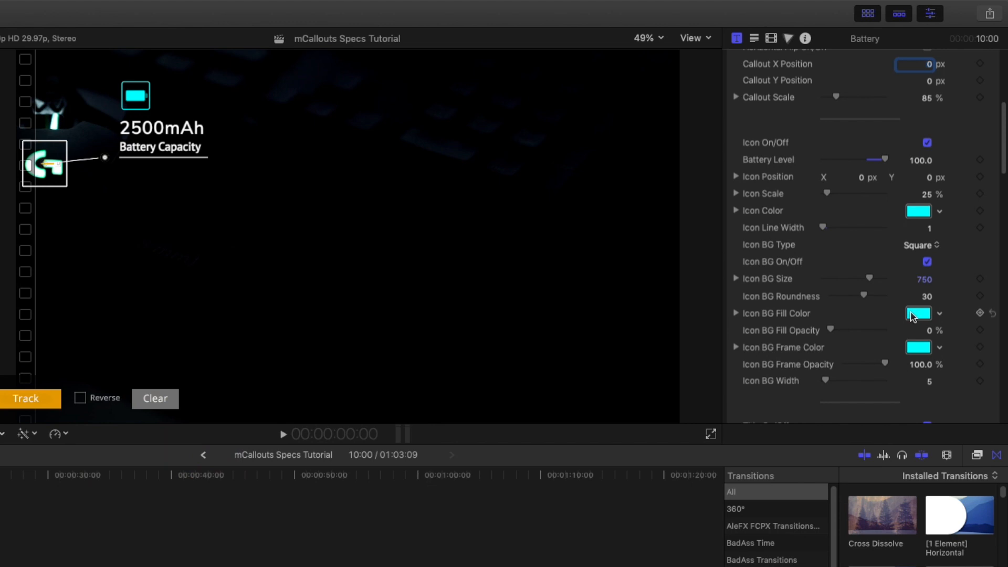
scroll(914, 315, down, 1)
mouse_move(827, 361)
mouse_down()
mouse_move(851, 362)
mouse_move(822, 364)
mouse_up()
Try the Title On/Off option, hiding the title text and showing it again.
scroll(862, 365, down, 3)
click(927, 348)
click(928, 347)
Try out the title bar controls, including its roundness and Y position.
scroll(927, 354, down, 2)
scroll(927, 354, down, 8)
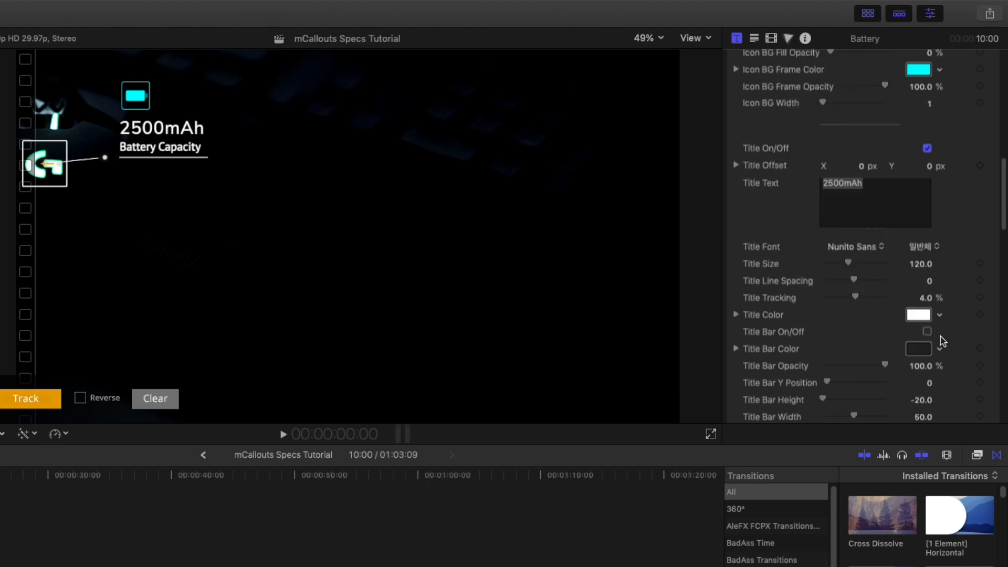
click(927, 167)
click(927, 167)
scroll(945, 209, up, 4)
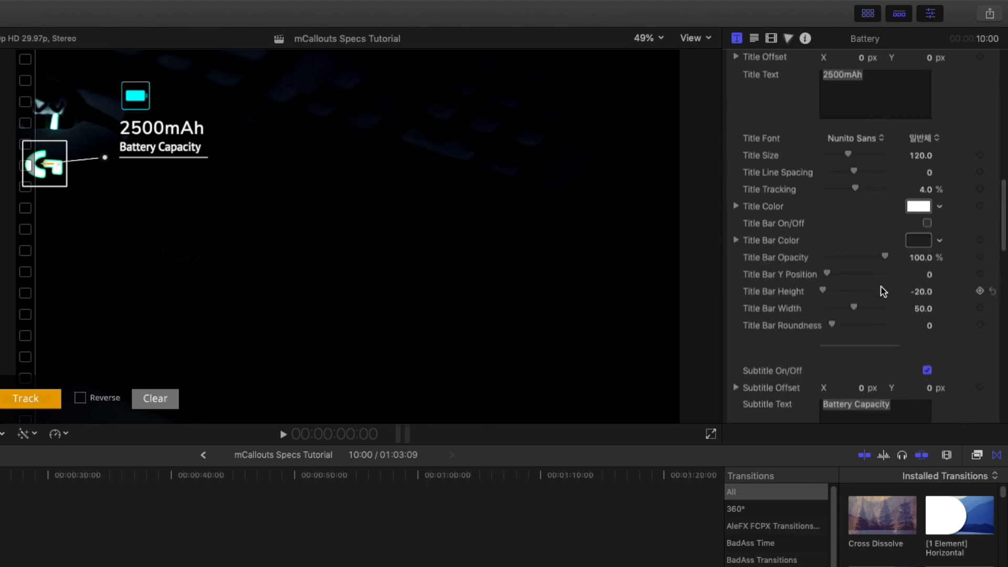
drag(835, 325, 811, 324)
drag(825, 274, 797, 279)
Change the title font to Novecento Wide, then try the title's size and tracking and reset both to their defaults.
scroll(869, 260, up, 5)
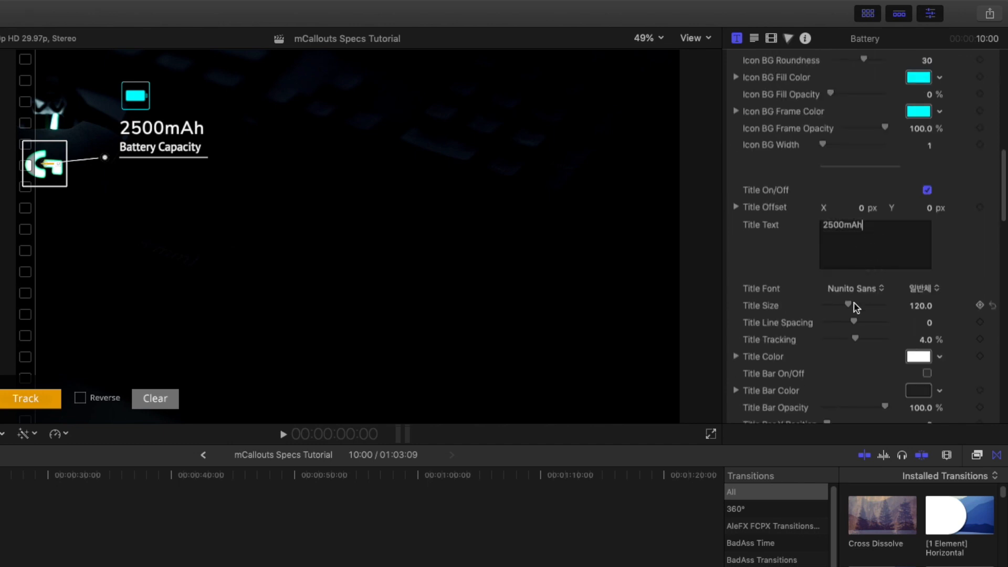
click(862, 290)
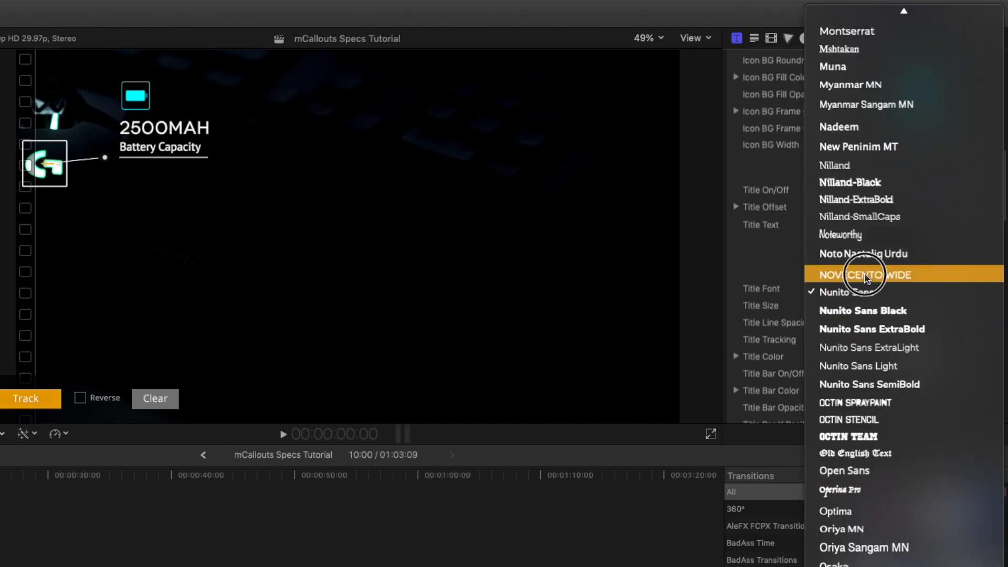
click(851, 275)
drag(849, 312, 858, 339)
click(992, 306)
click(992, 340)
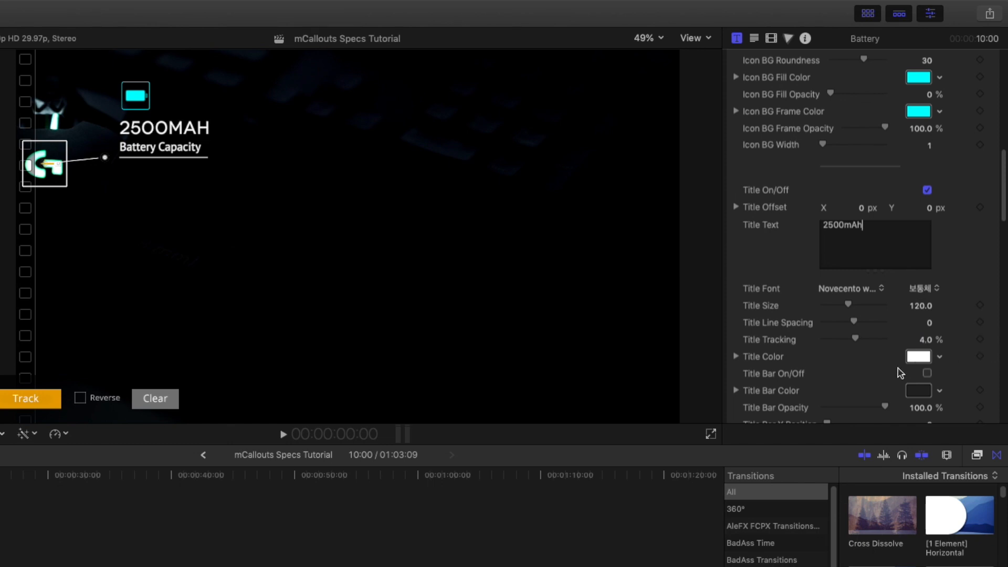
Set the title's Y offset to -0.6 px and try the Title Bar option behind the title text.
click(928, 373)
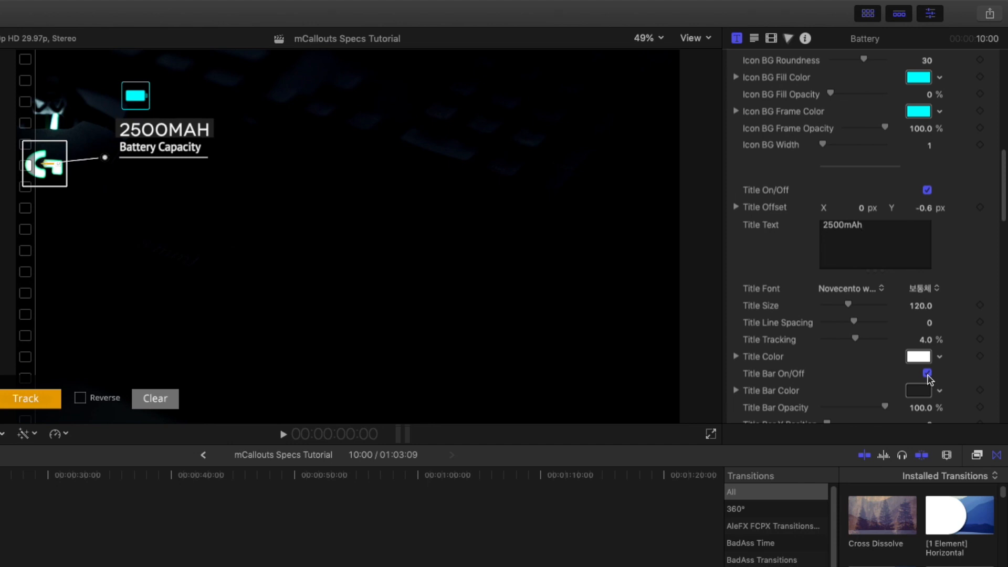
scroll(928, 378, down, 3)
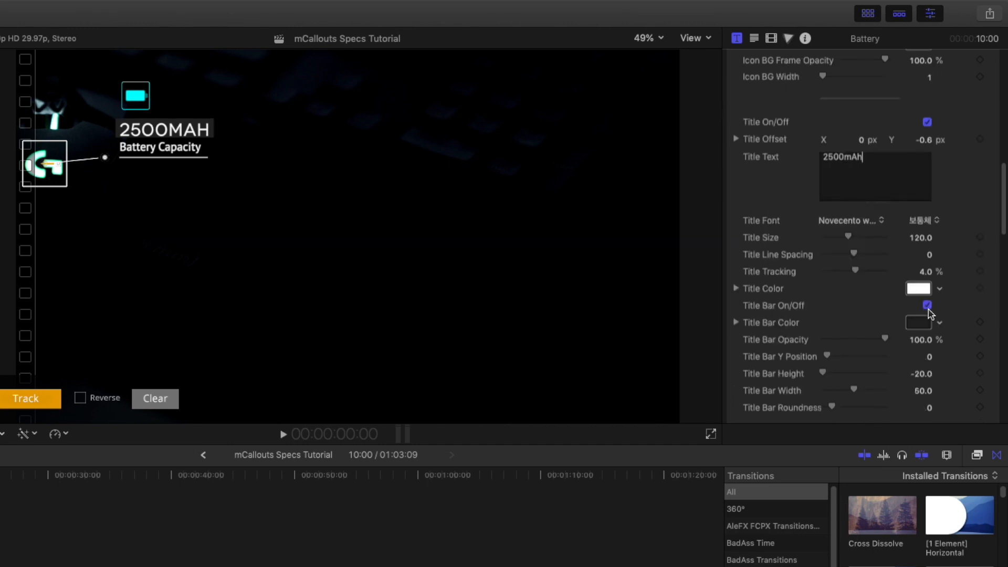
Move the callout with its tracking box from the G logo into the empty dark area, then select the sample video and reselect the Battery title.
scroll(929, 314, down, 12)
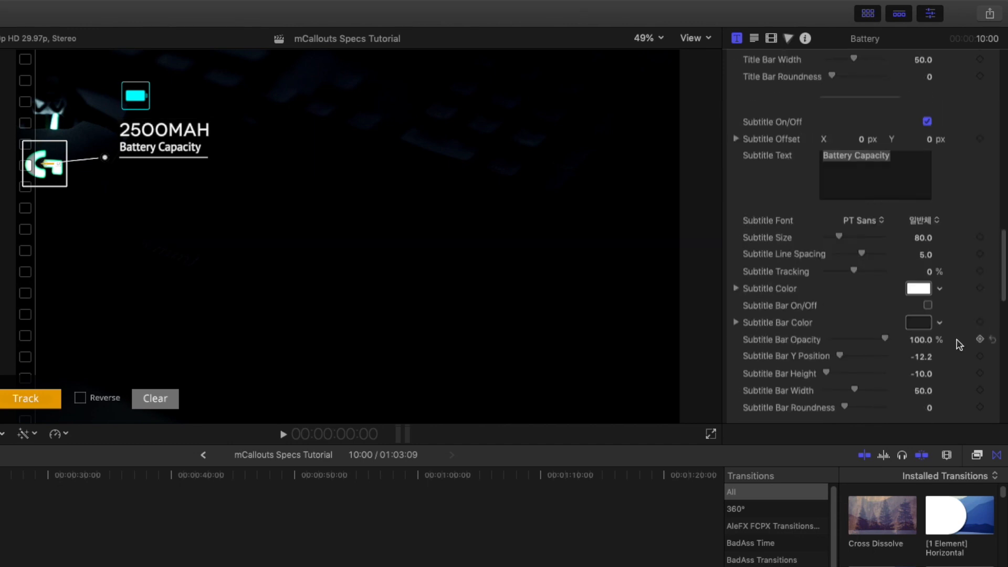
scroll(870, 318, down, 8)
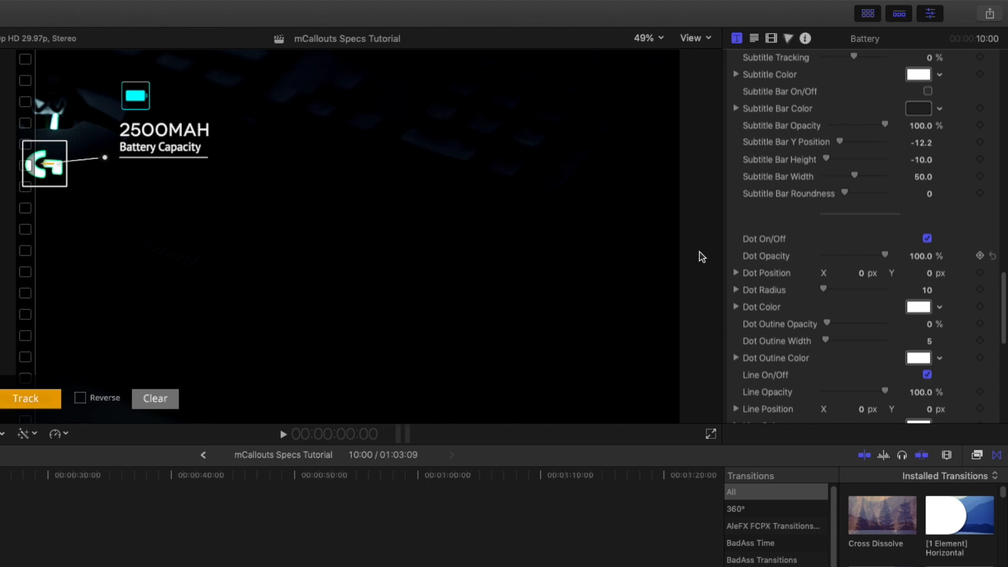
drag(45, 163, 307, 265)
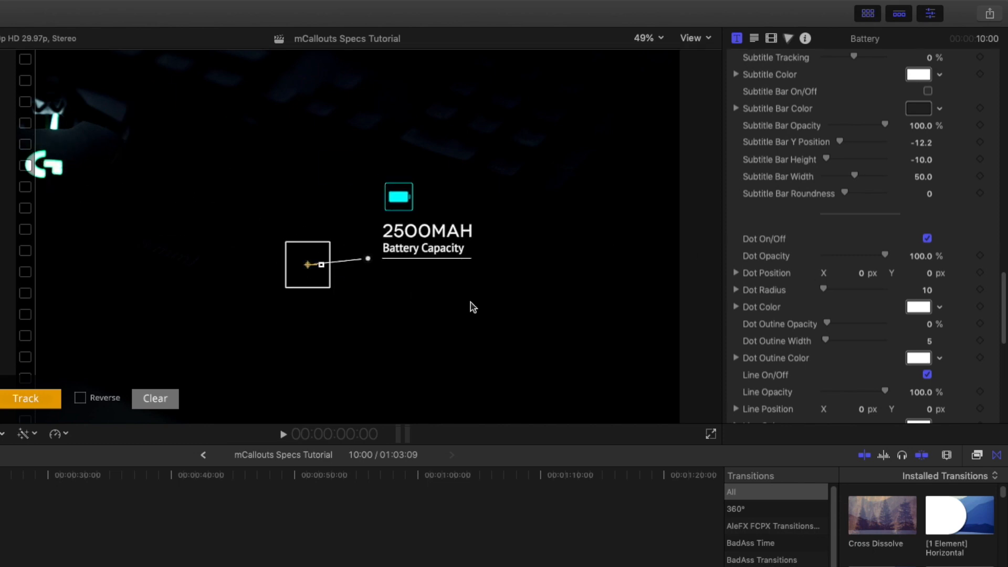
click(0, 531)
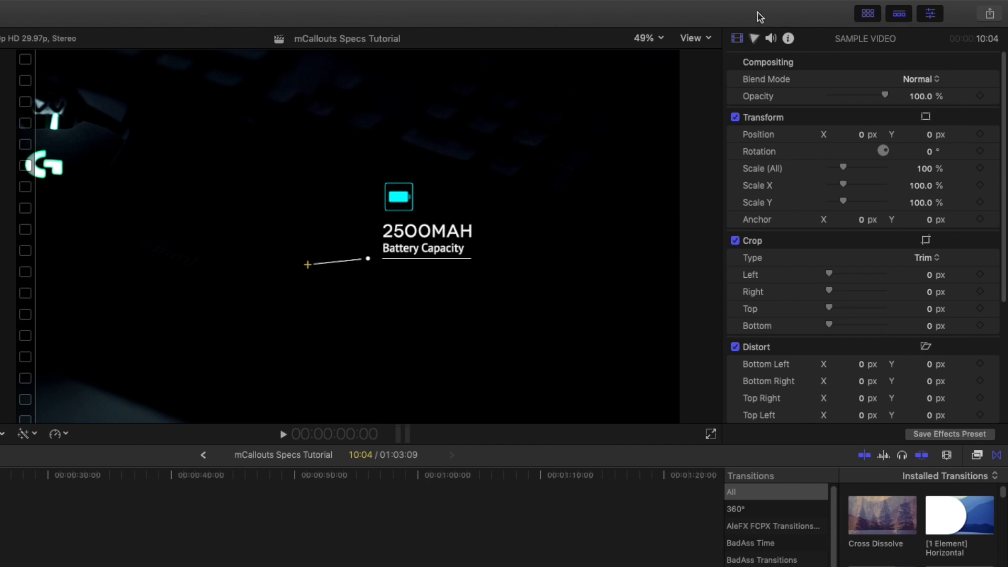
click(0, 518)
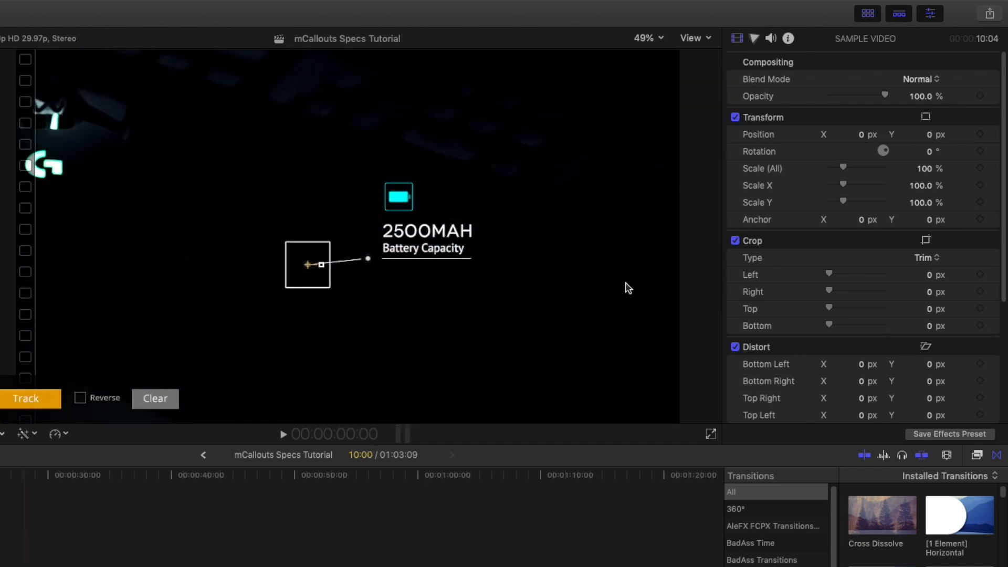
scroll(883, 310, down, 15)
click(893, 319)
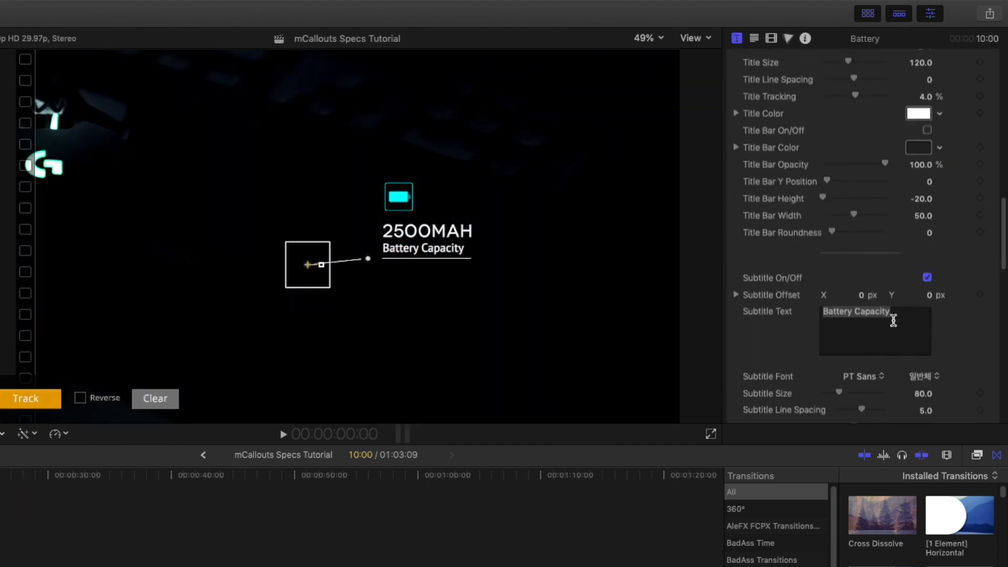
Try the Dot On/Off option and a small shift of the dot's X position, leaving the dot on at 0 px.
scroll(966, 337, up, 5)
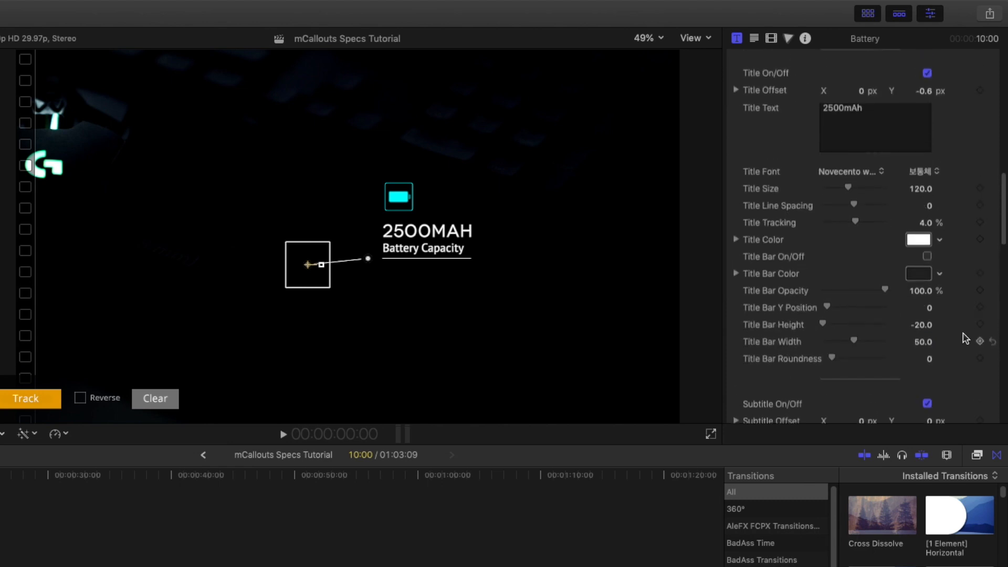
scroll(965, 336, down, 20)
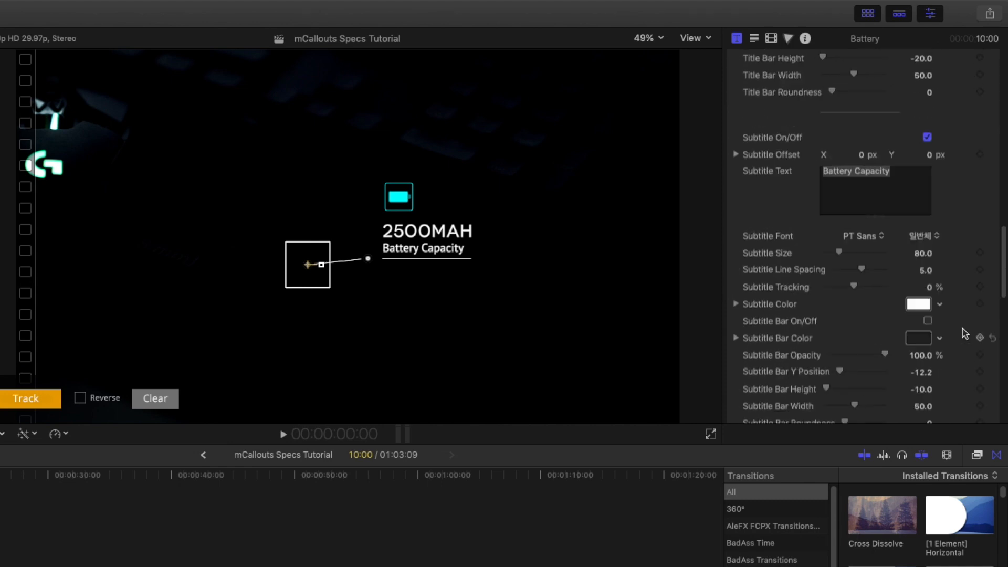
scroll(964, 333, down, 3)
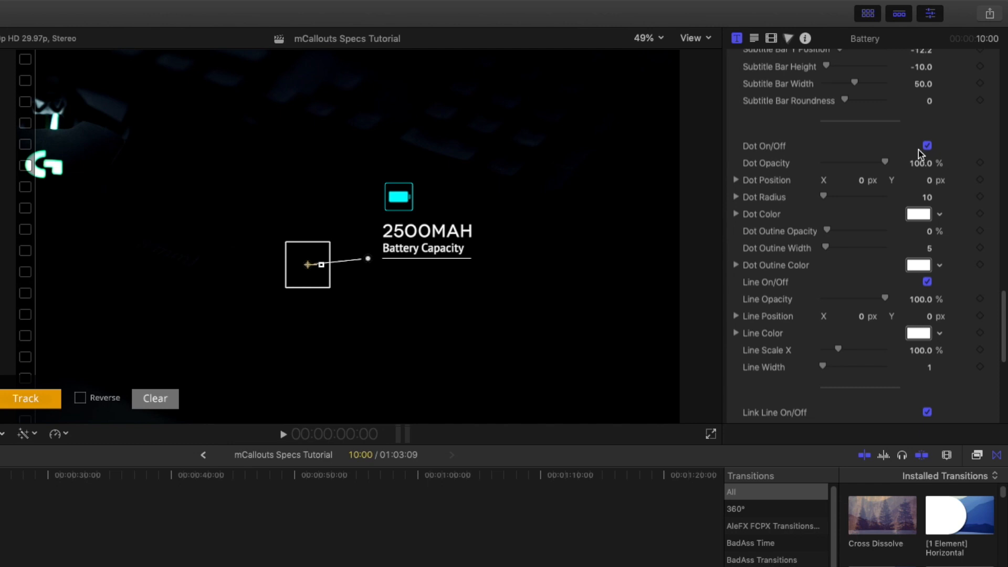
click(927, 146)
click(928, 146)
click(927, 147)
drag(867, 185, 869, 184)
drag(868, 183, 867, 185)
Set the Dot Outline Width to 1 and move the callout's line end point slightly higher.
drag(829, 233, 766, 248)
drag(369, 260, 372, 250)
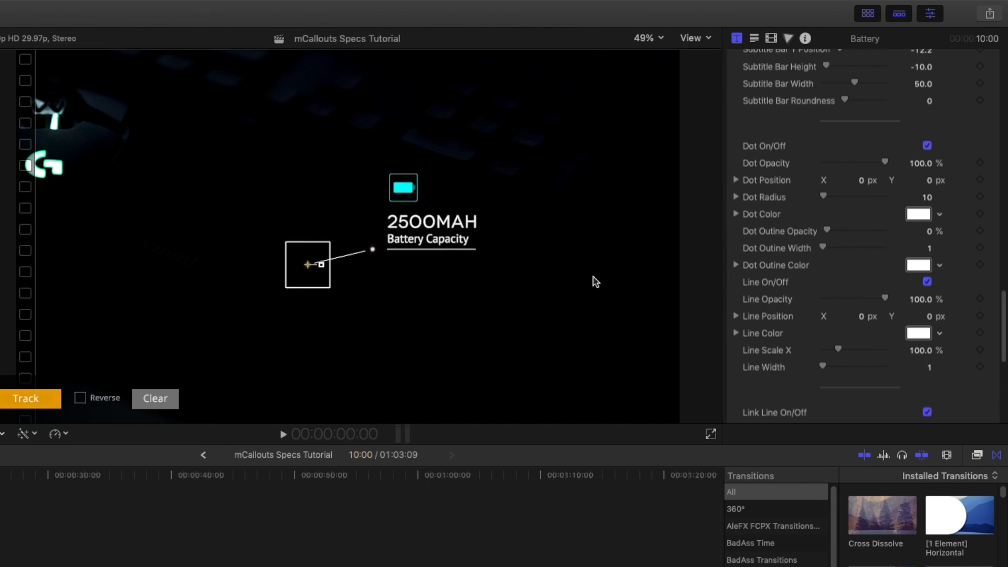
Try the Link Line On/Off option on the Battery callout, leaving the link line on.
drag(823, 247, 738, 247)
scroll(891, 354, down, 4)
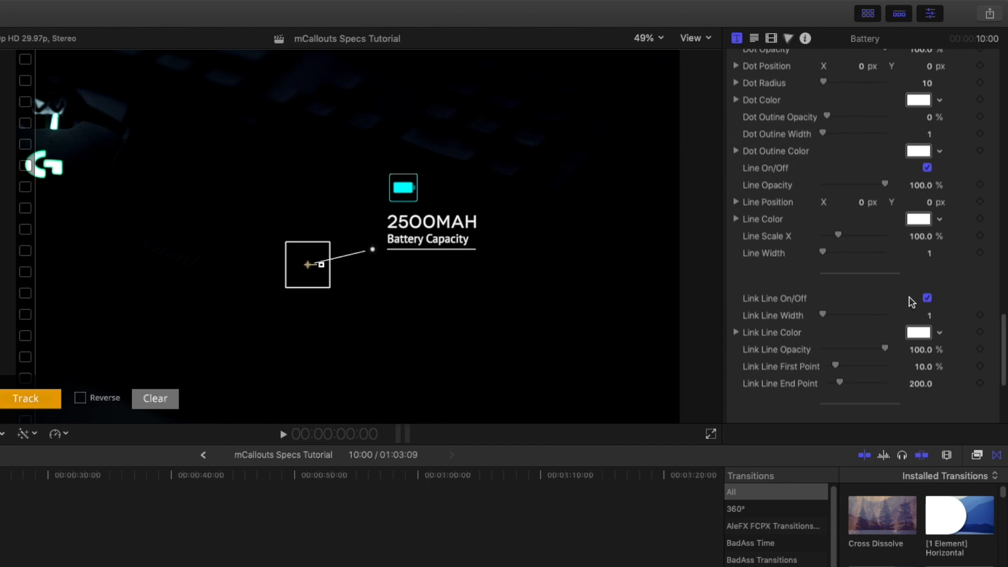
click(927, 298)
click(927, 298)
click(926, 299)
click(927, 299)
scroll(918, 319, down, 2)
scroll(919, 321, down, 2)
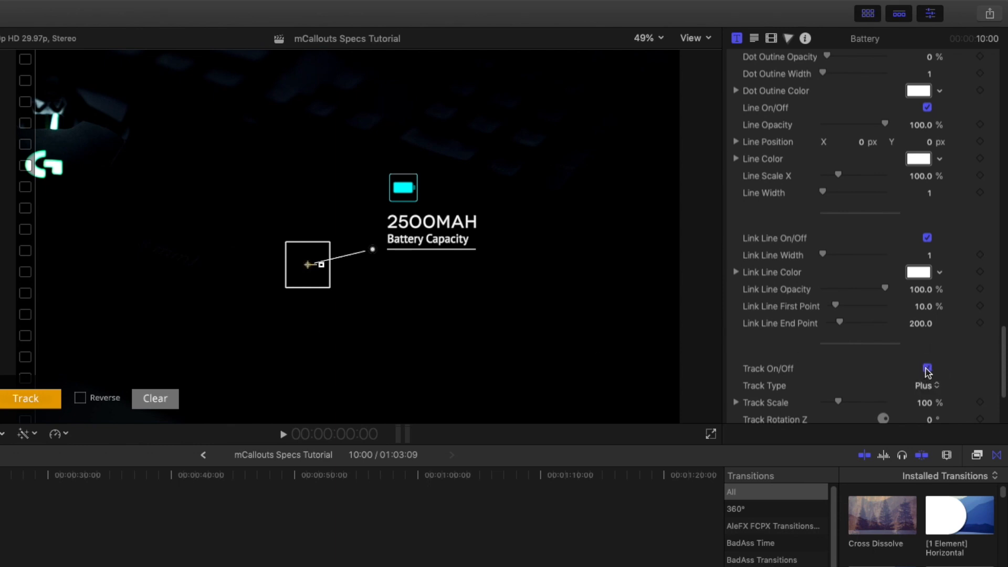
Try the Battery callout's Track On/Off and Track Type options, setting the type to Circle with the track marker on.
click(925, 389)
click(929, 374)
click(916, 373)
click(927, 369)
click(923, 386)
click(923, 385)
click(927, 370)
scroll(945, 338, down, 4)
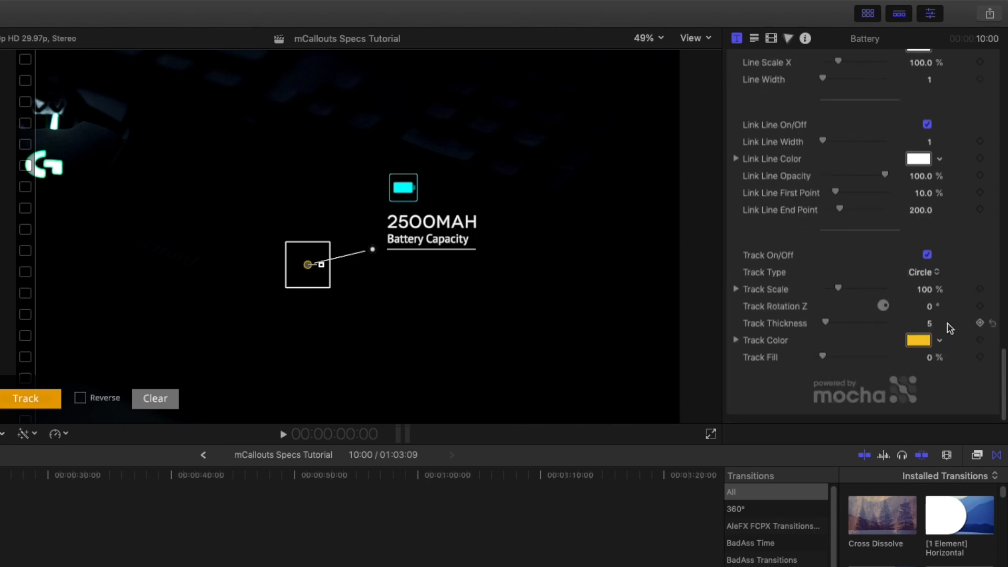
Set the Track Color to the white Snow pencil and turn the track marker off.
click(926, 342)
click(236, 362)
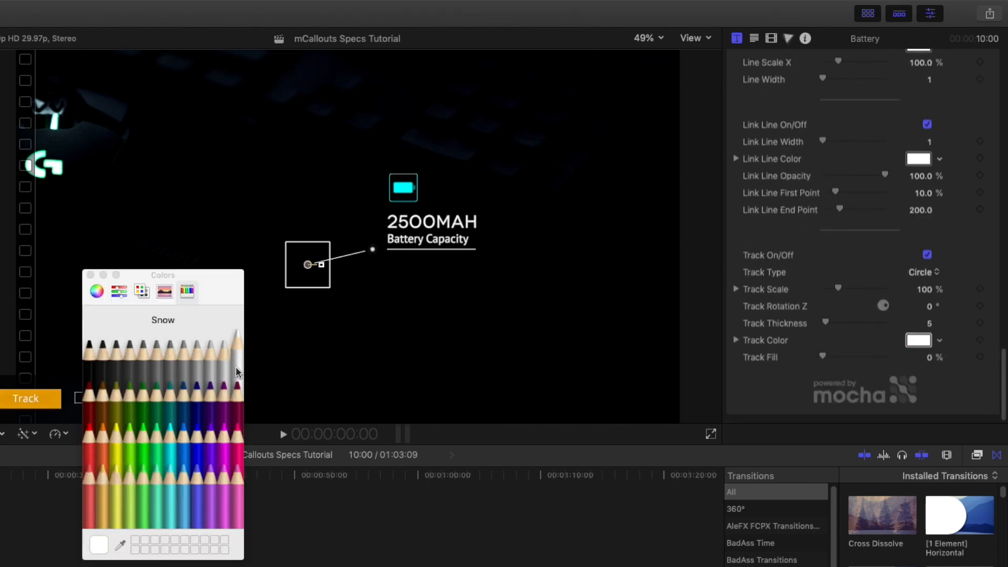
click(929, 256)
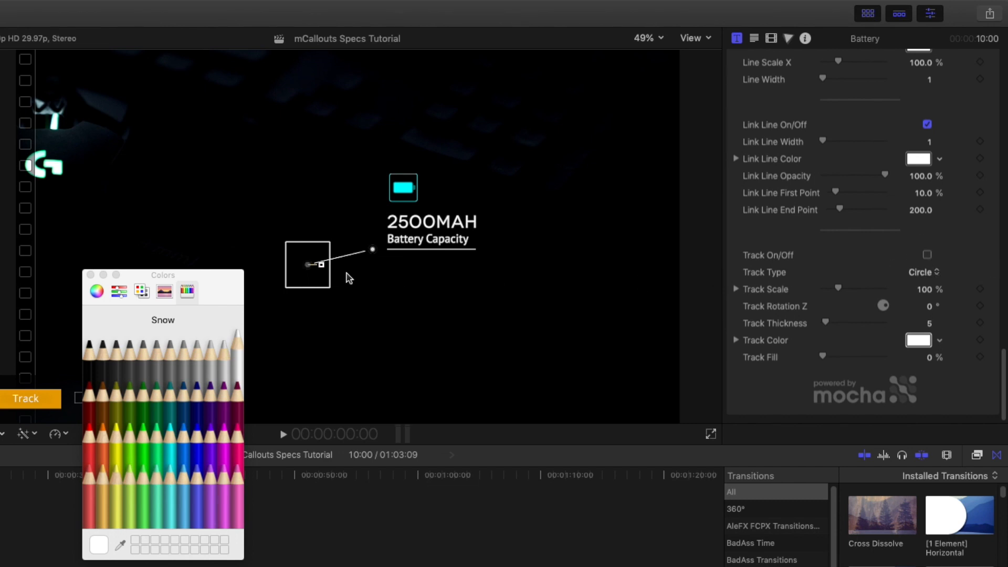
click(90, 275)
Place the tracking box on the mouse's G logo, lower the line end point slightly, and track the logo.
drag(315, 269, 50, 166)
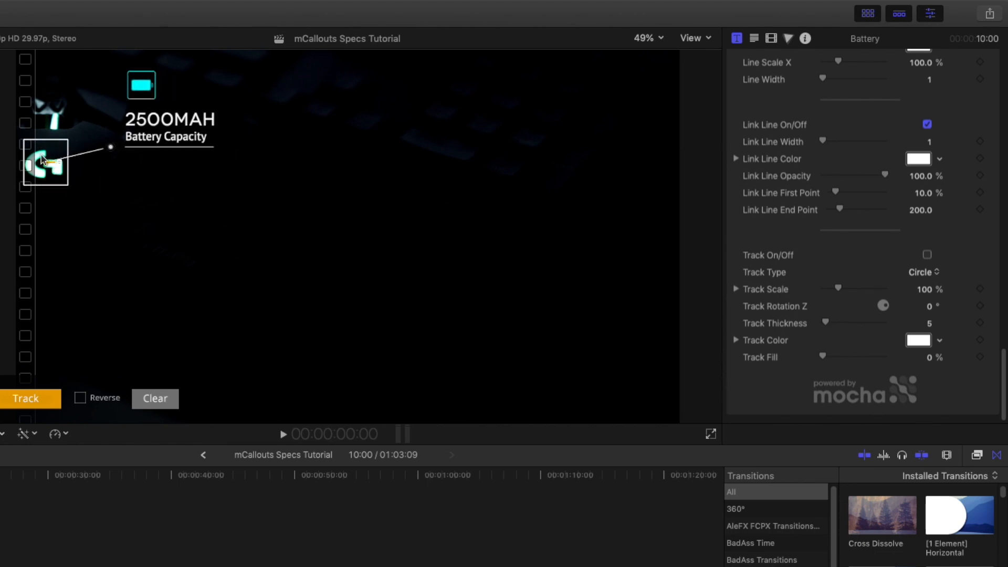
drag(111, 150, 116, 161)
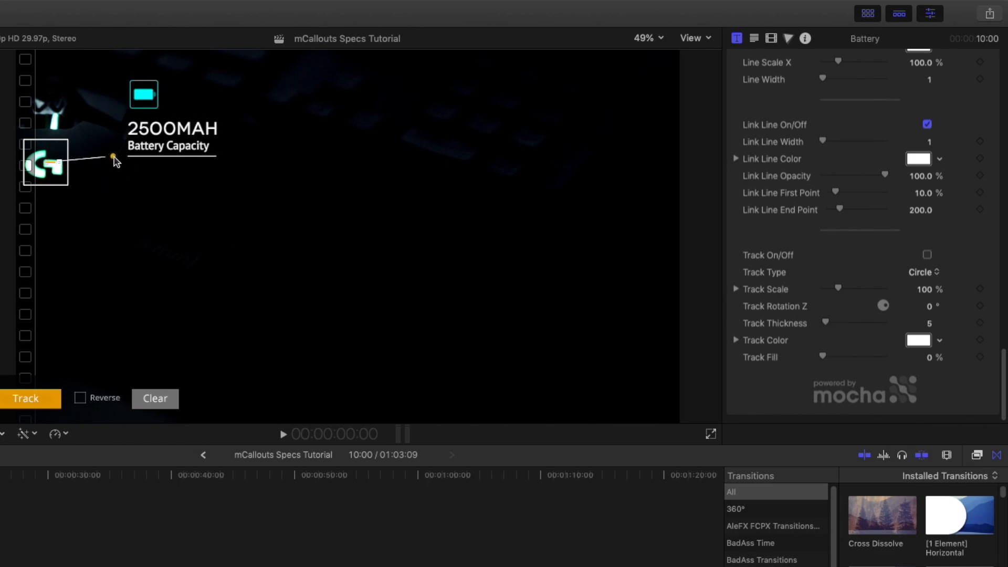
click(32, 398)
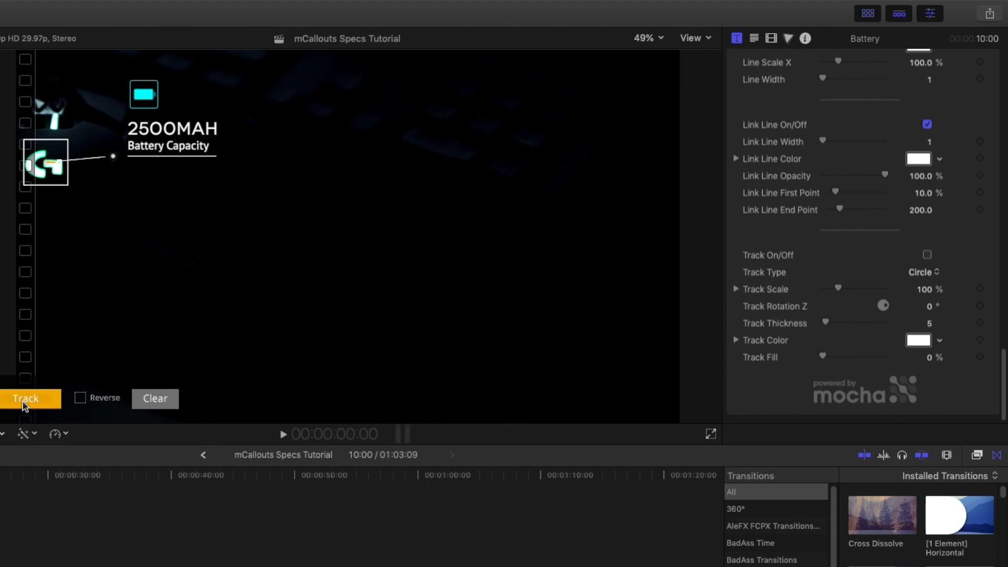
click(35, 404)
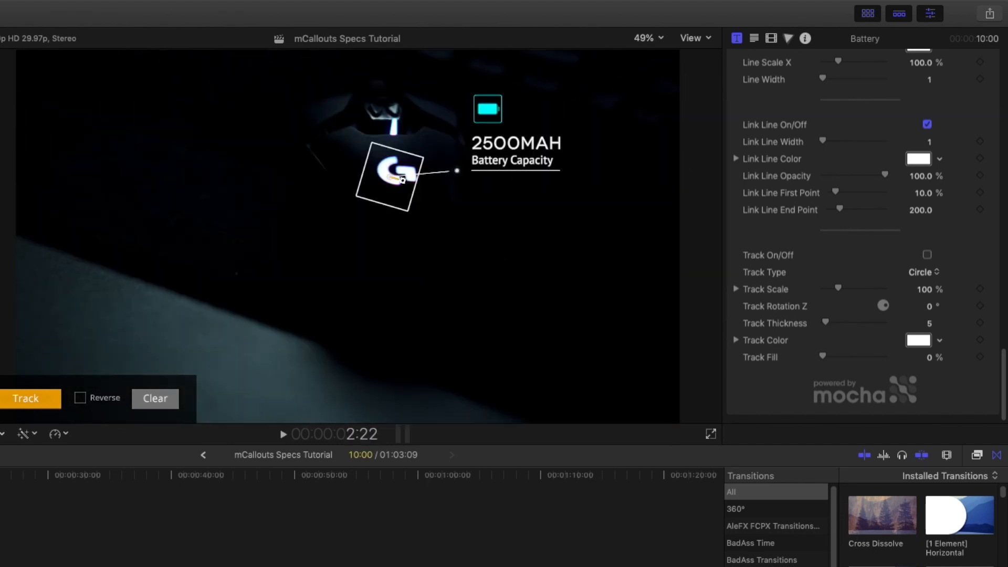
Play back the Battery callout from the start to check how it follows the G logo.
key(space)
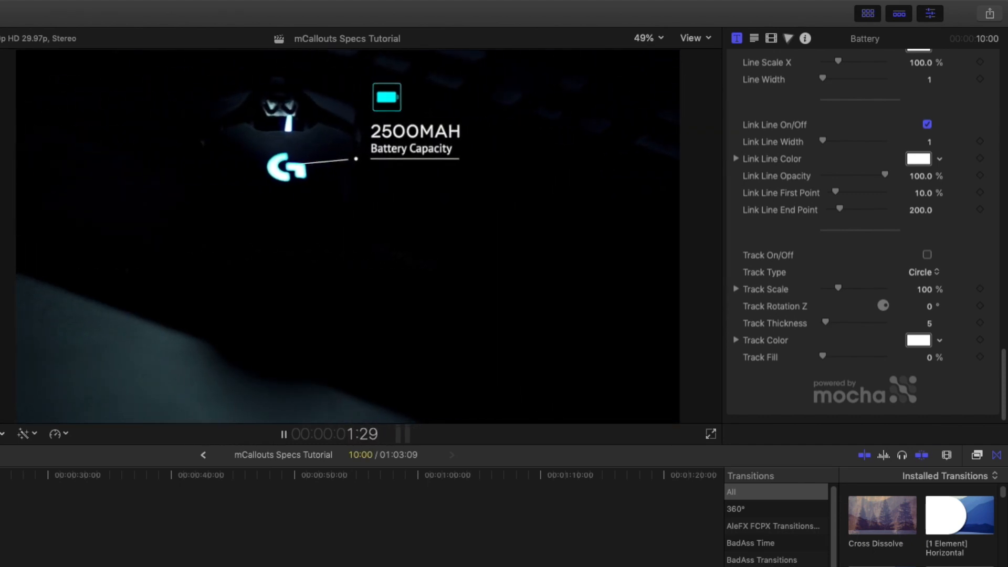
key(space)
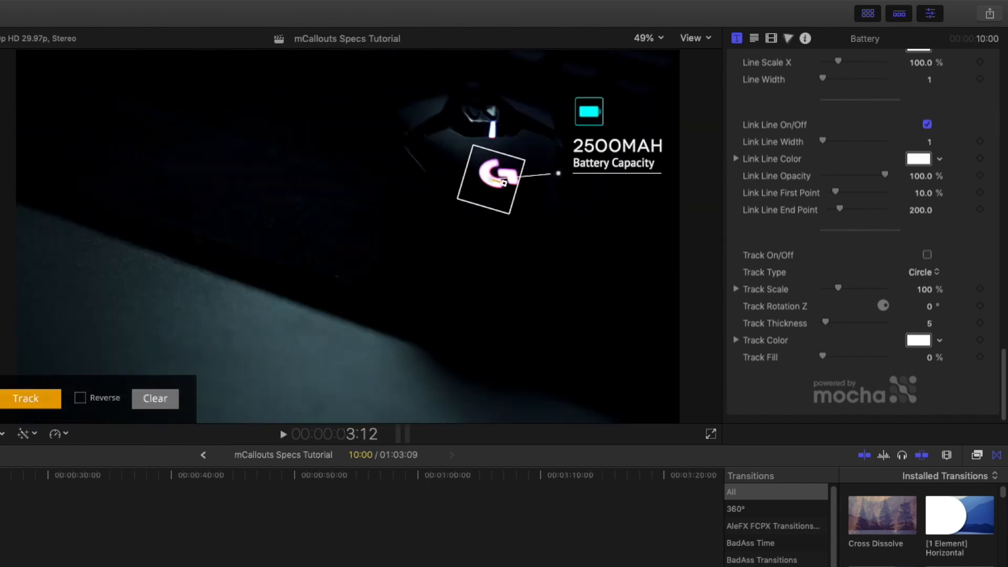
key(Home)
key(space)
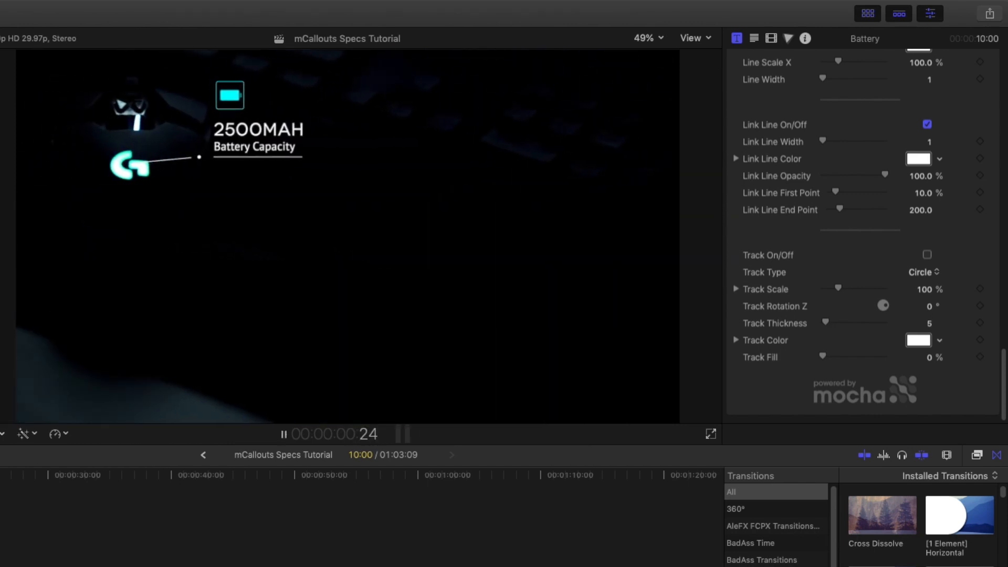
key(space)
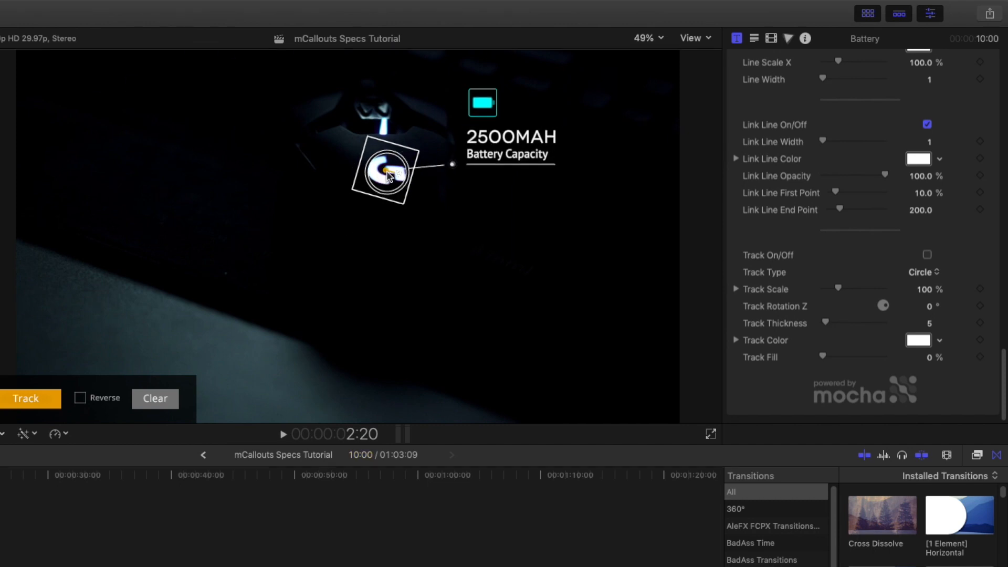
Expand the Track parameters, refit the tracking box on the G logo, and retrack in reverse, checking the result in playback.
scroll(866, 305, up, 15)
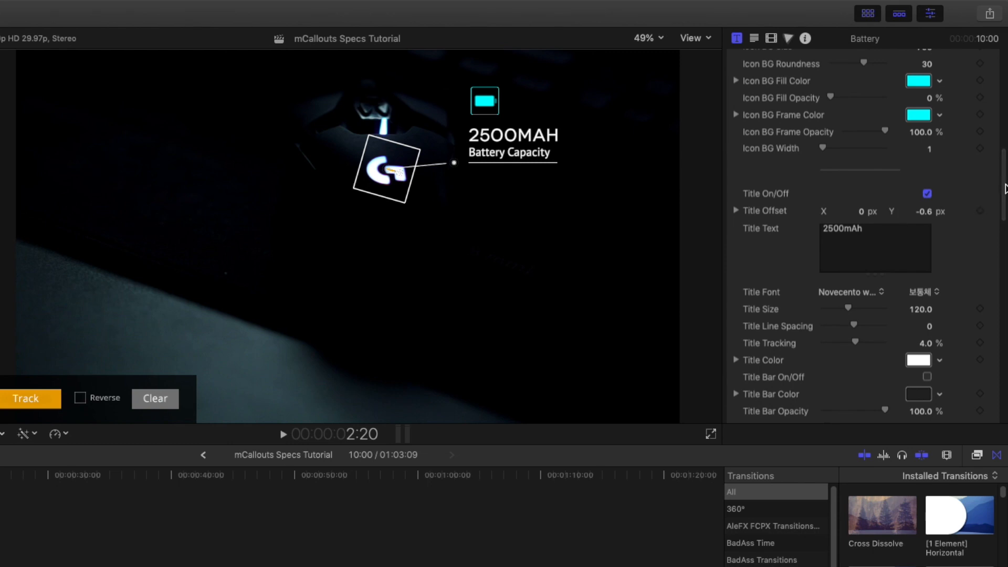
drag(1004, 189, 992, 72)
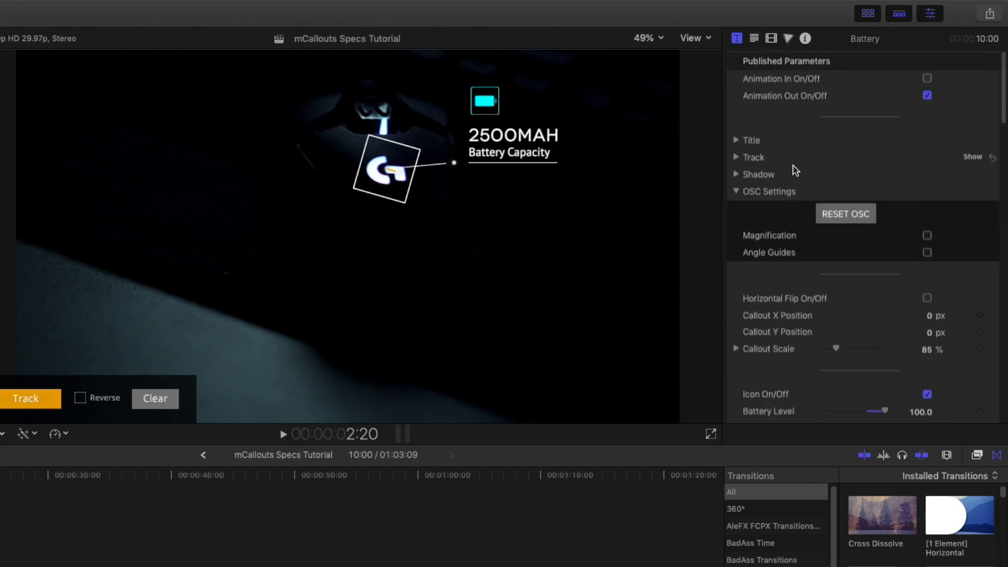
click(736, 157)
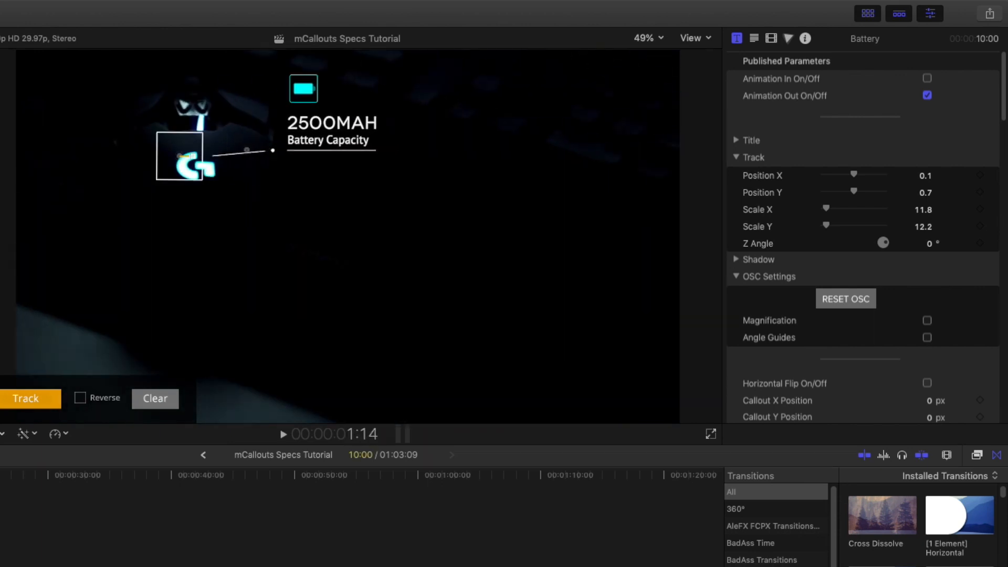
drag(65, 172, 57, 179)
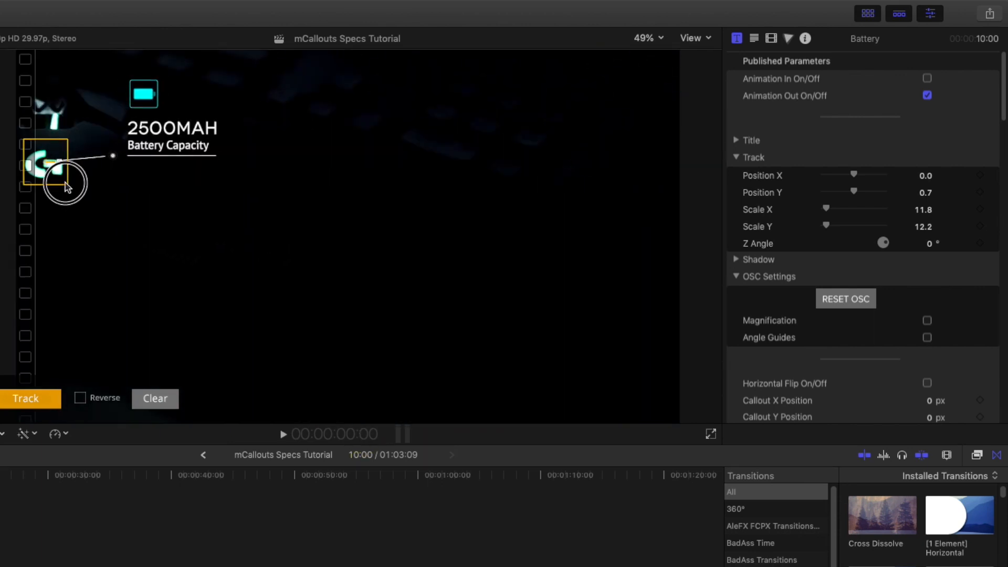
click(79, 397)
click(33, 399)
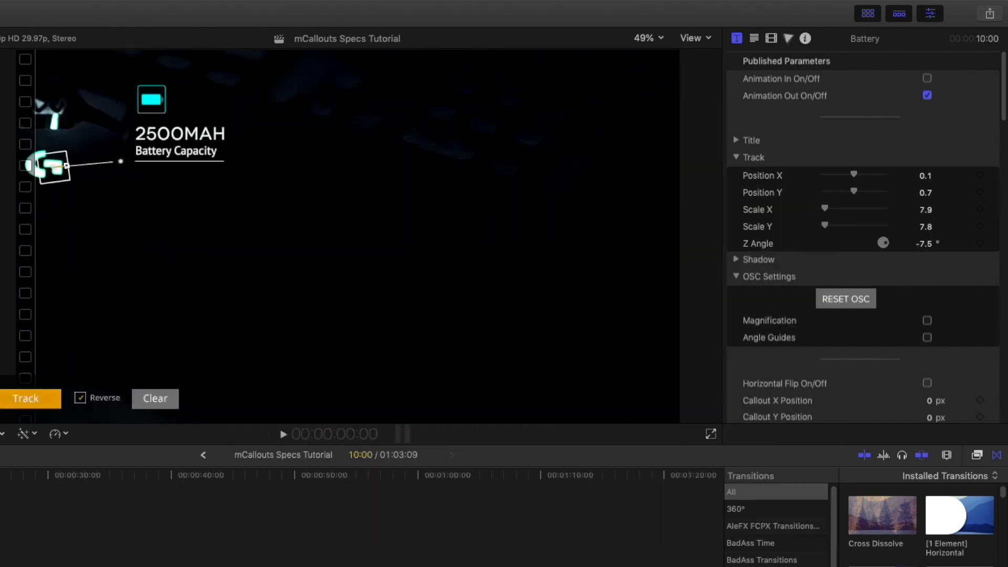
key(space)
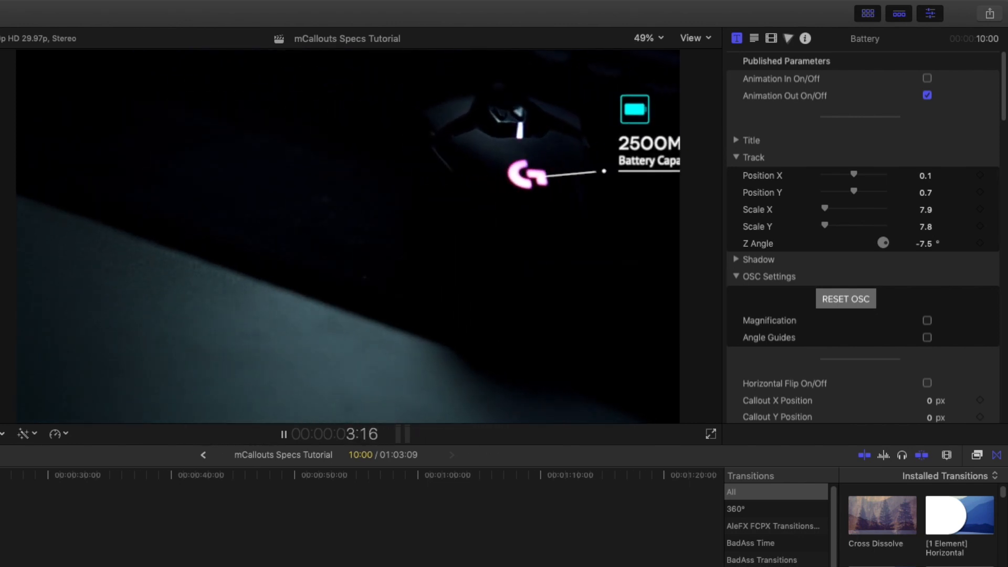
key(space)
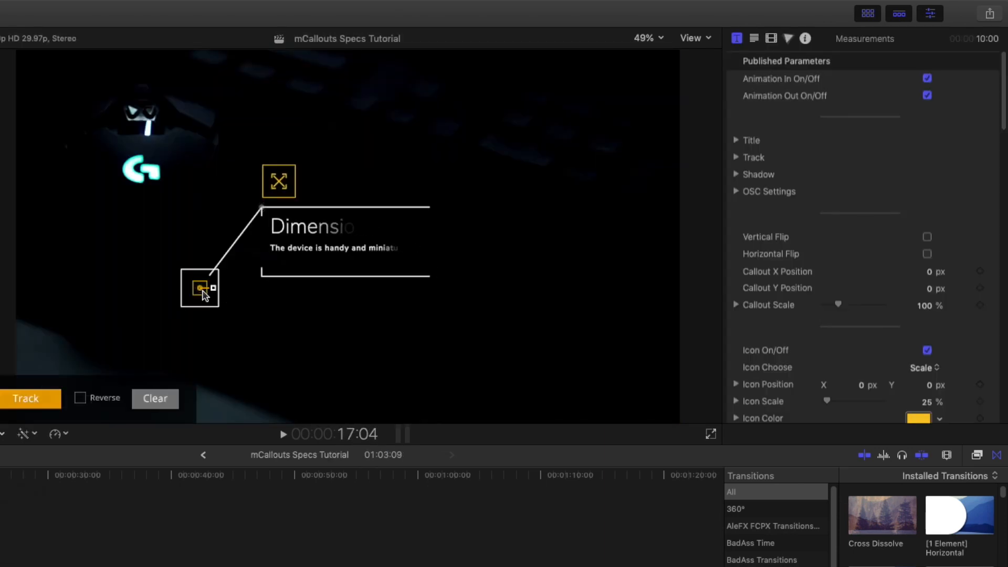
Move the Measurements callout closer to the G logo with its tracking box, and turn off Animation In and Animation Out.
drag(203, 287, 179, 251)
drag(241, 159, 239, 190)
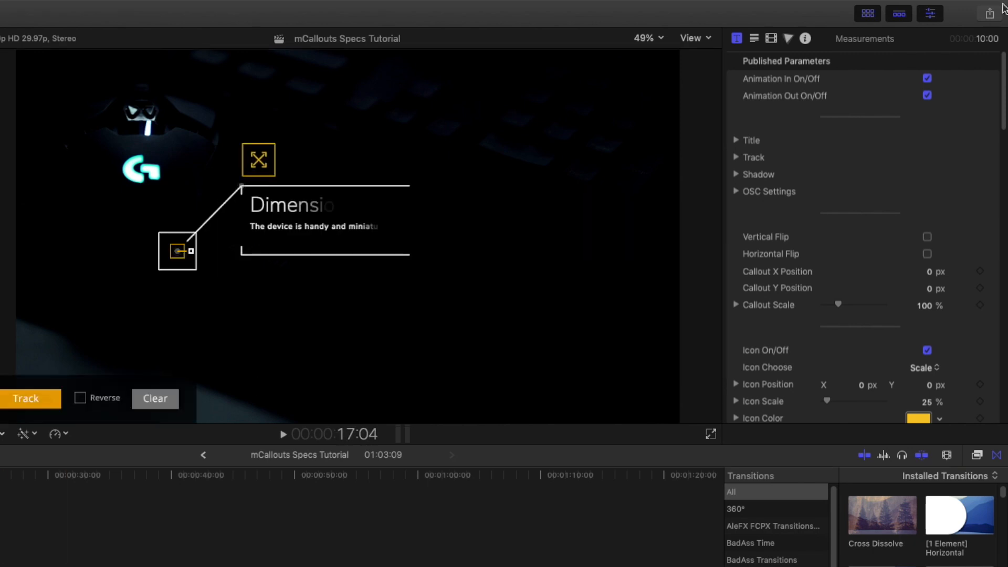
click(927, 78)
click(927, 95)
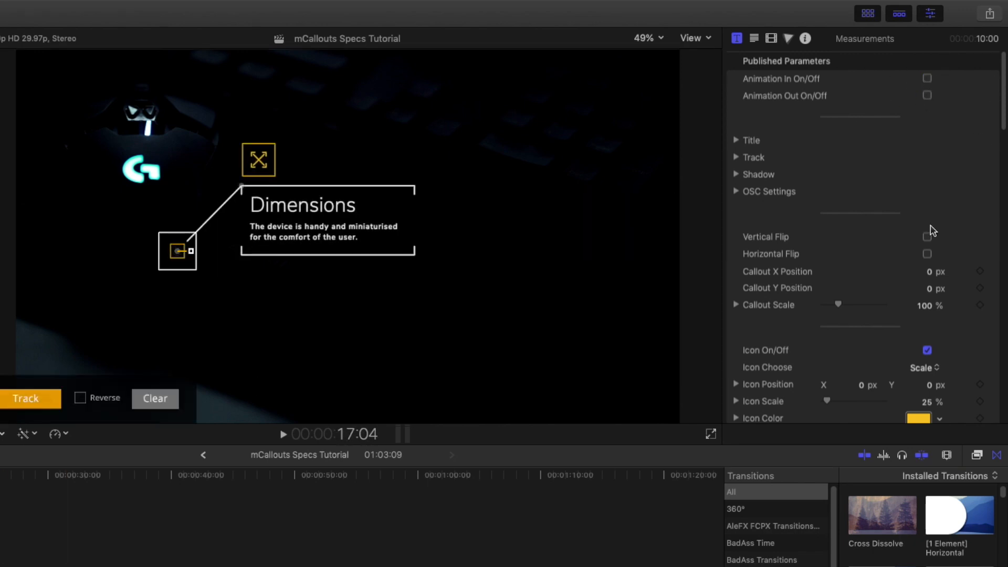
Try different Icon Choose options on the Measurements callout, including Rotation, and pick Frame.
scroll(889, 312, down, 5)
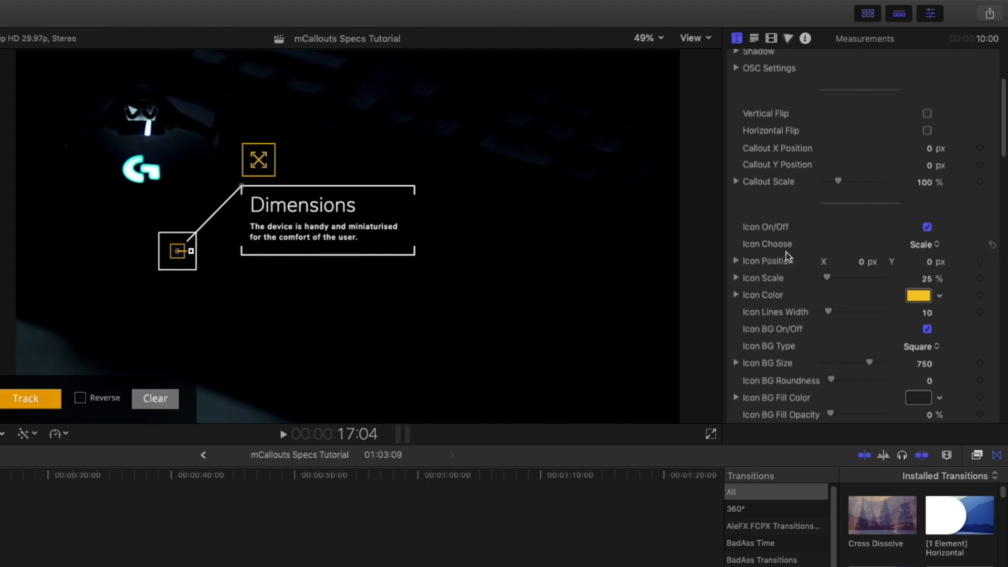
click(923, 248)
click(927, 231)
click(929, 248)
click(927, 231)
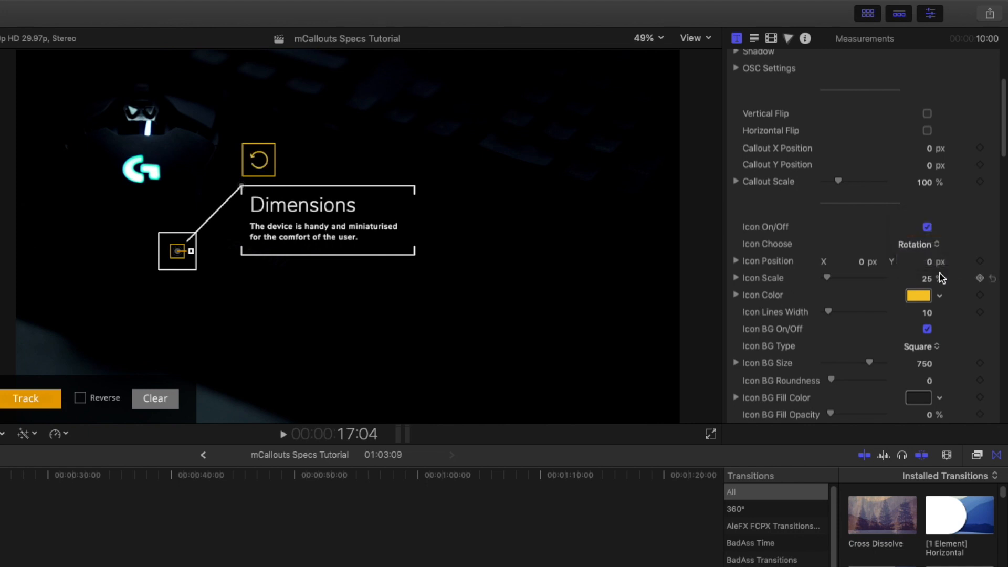
click(926, 254)
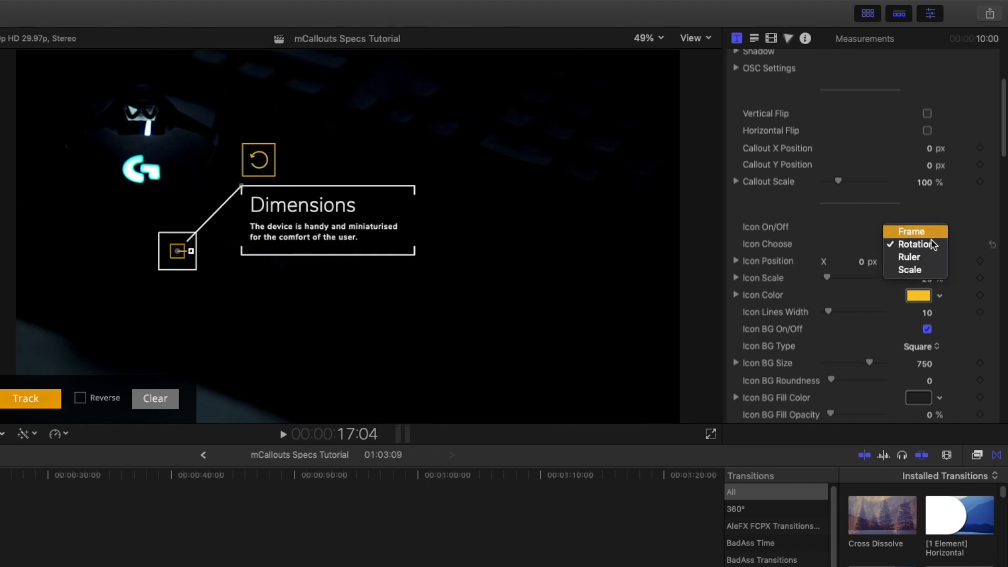
click(927, 230)
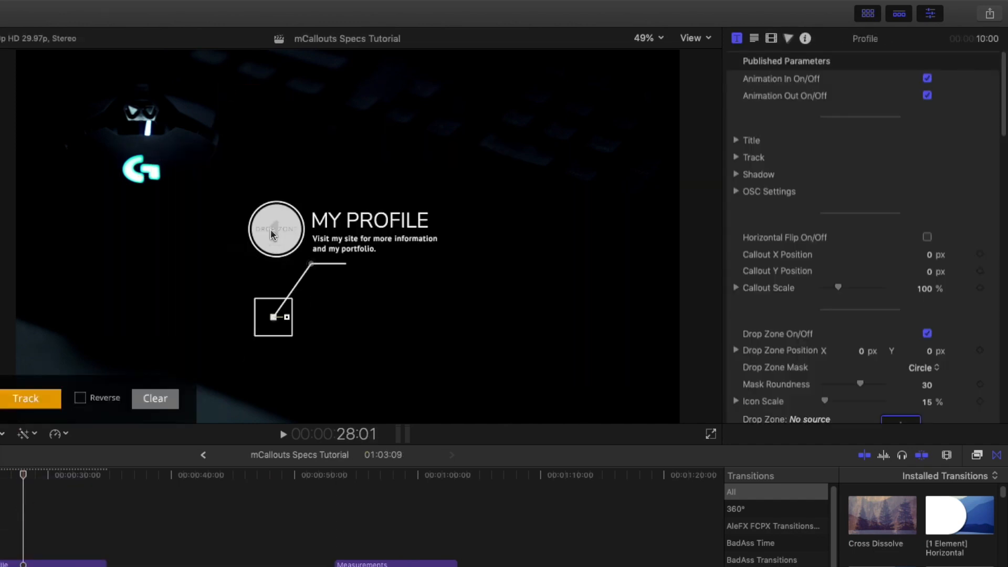
Try the Measurements title as the Profile callout's drop zone source and play it back.
scroll(887, 272, down, 1)
scroll(893, 278, down, 5)
click(900, 285)
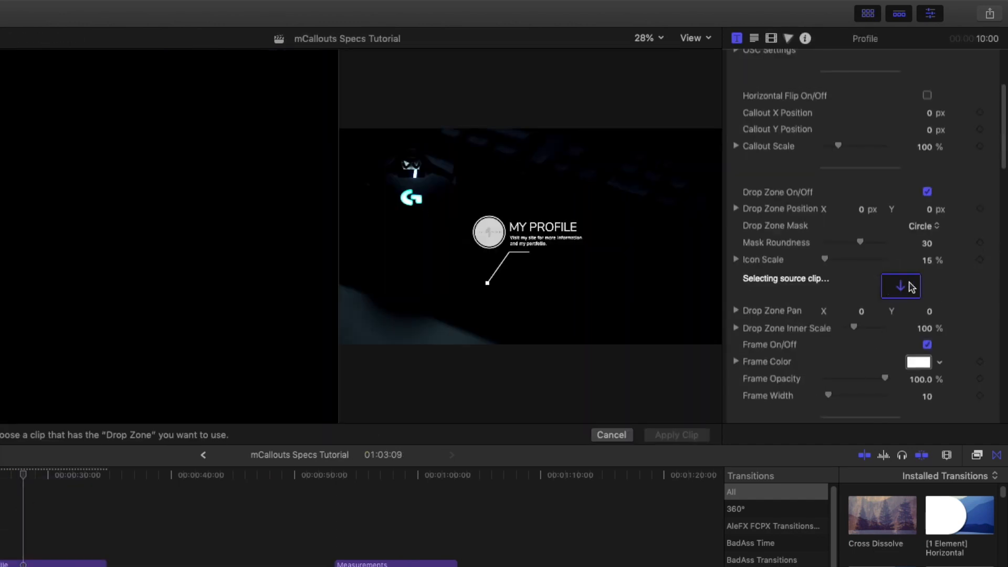
click(393, 563)
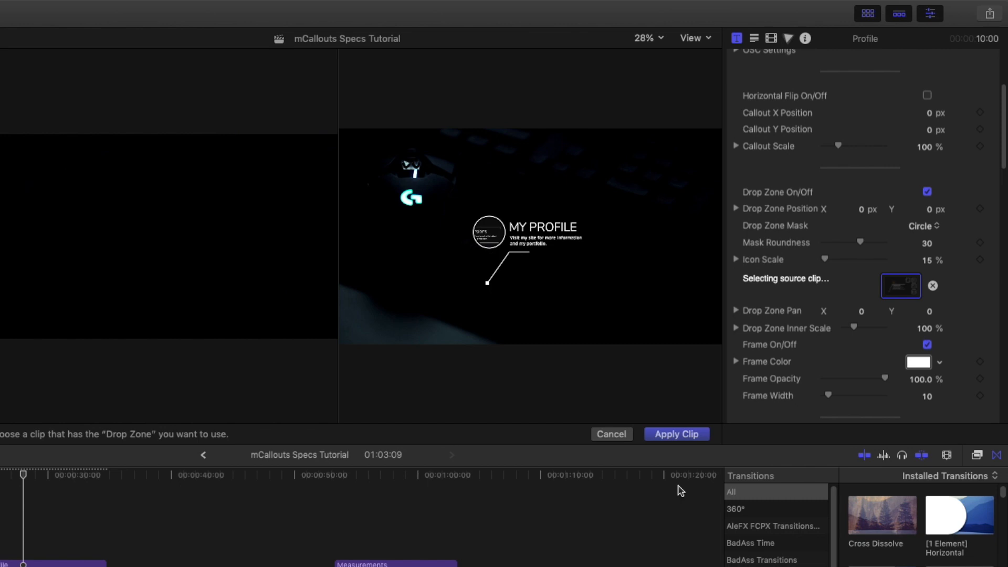
click(677, 435)
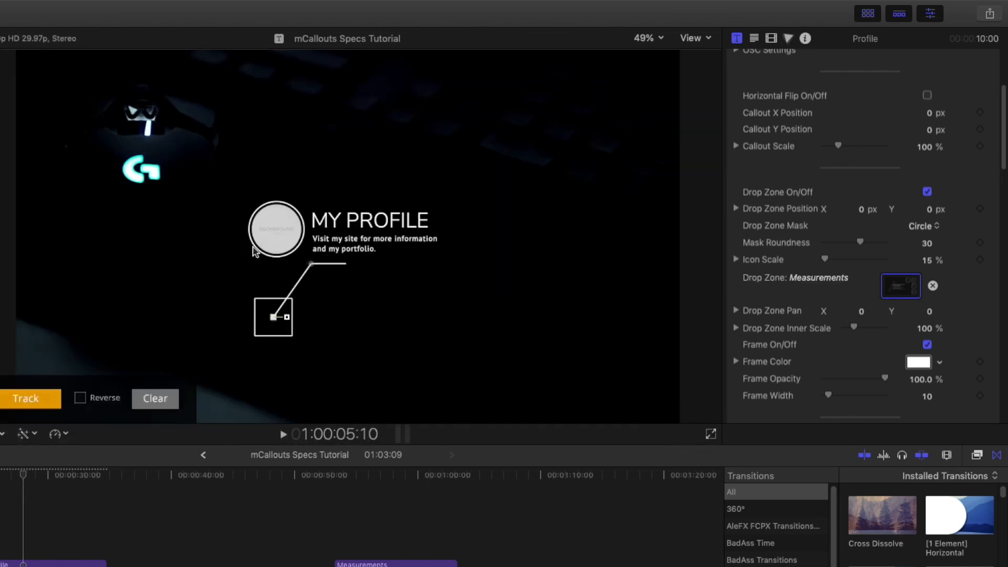
click(1, 515)
key(space)
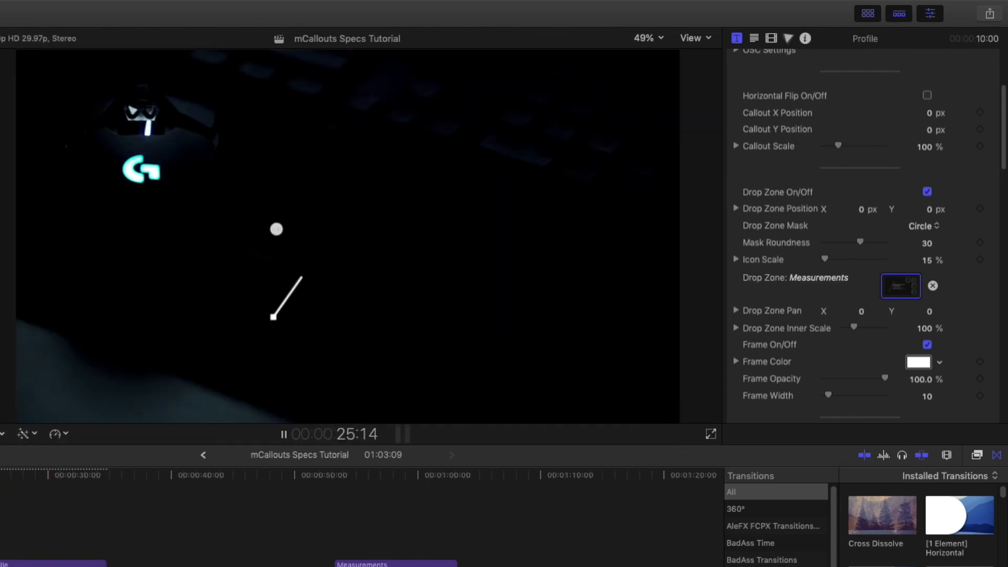
Fill the Profile callout's drop zone with the SAMPLE VIDEO clip and check it in playback.
click(26, 564)
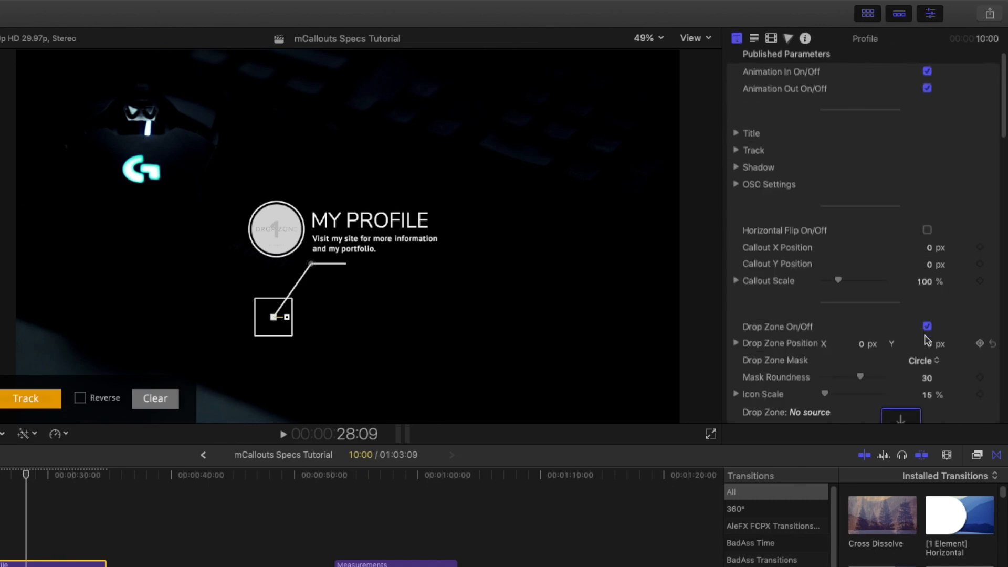
scroll(905, 340, down, 5)
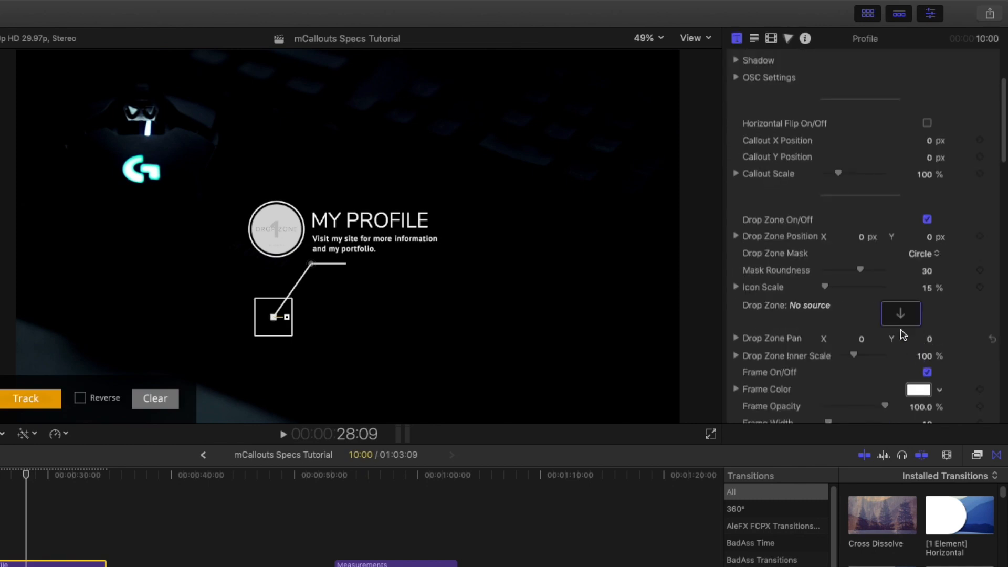
click(901, 314)
click(675, 436)
click(0, 510)
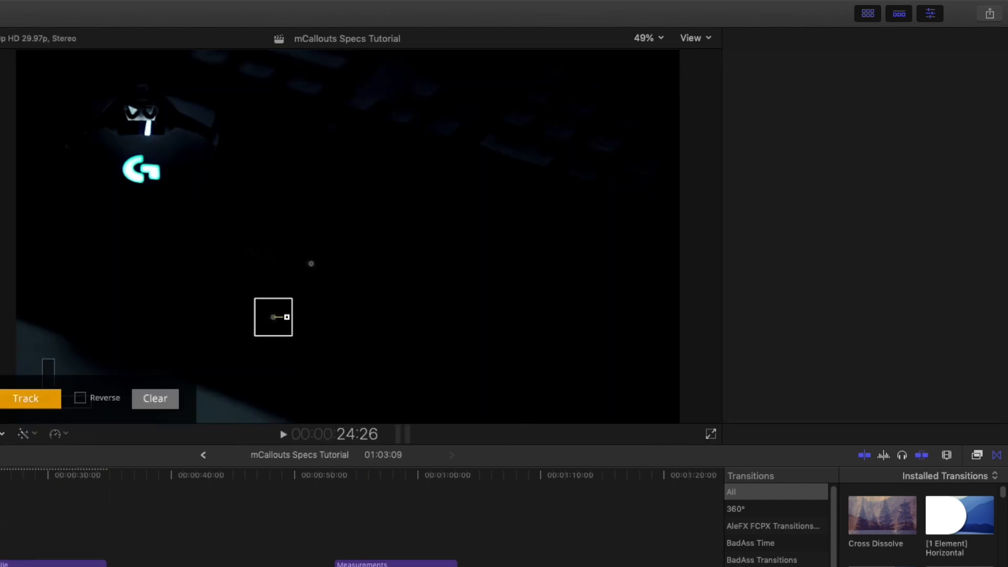
key(space)
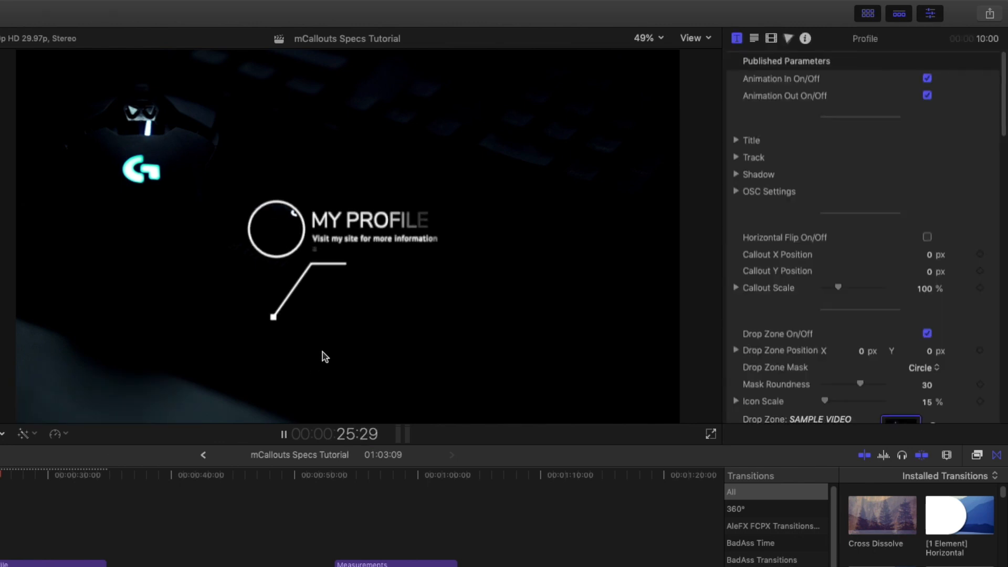
key(space)
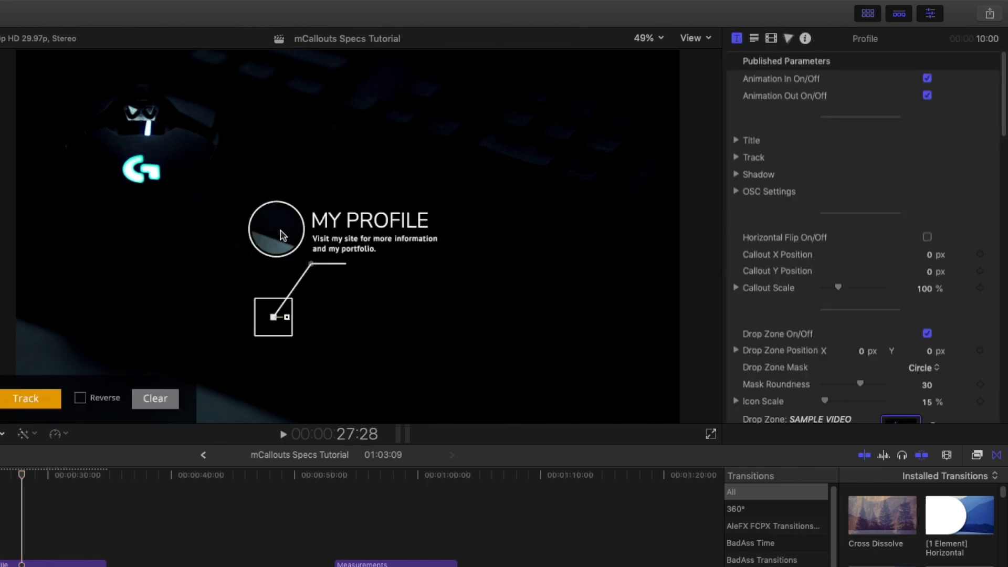
scroll(866, 320, down, 5)
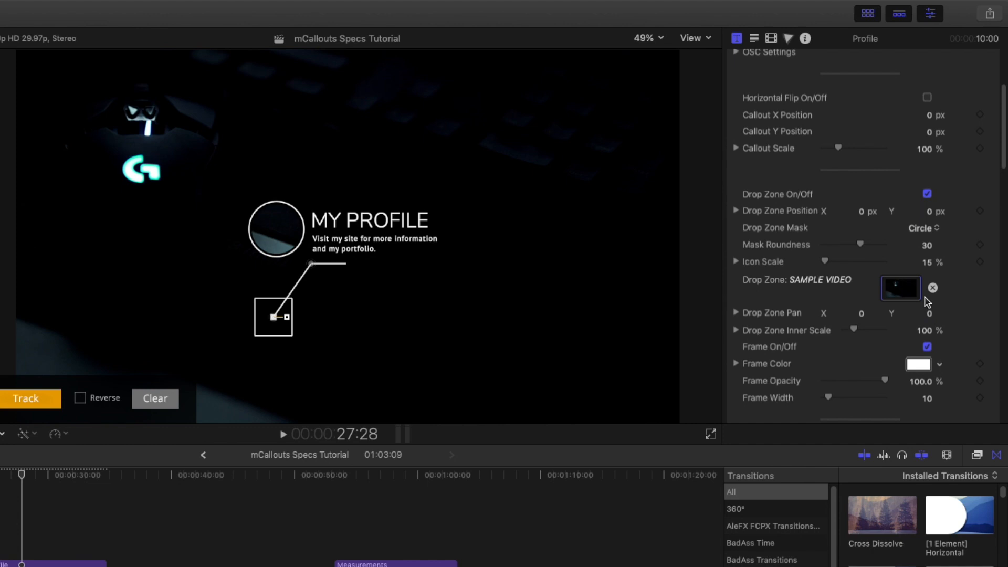